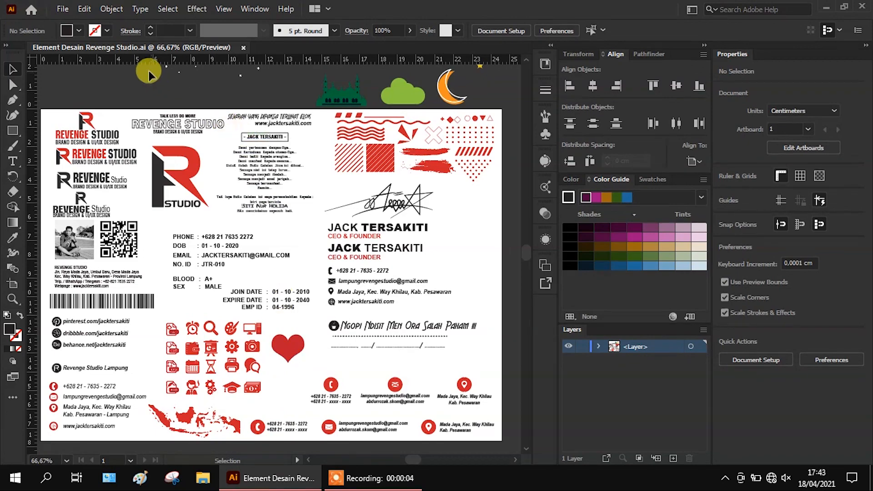
Step: Start a new document and name it "Banner Fashion Sale - 07"
{"action": "left_click", "coordinate": [62, 9]}
{"action": "left_click", "coordinate": [71, 25]}
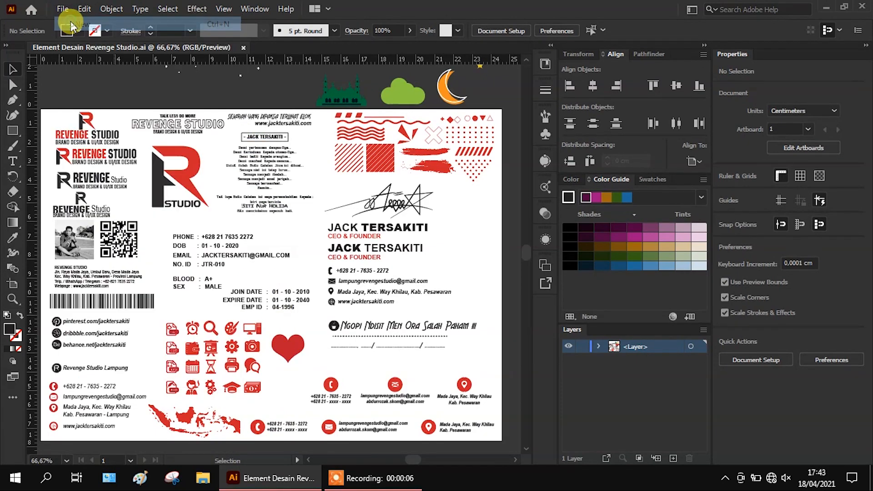
{"action": "left_click", "coordinate": [651, 82]}
{"action": "key", "text": "ctrl+a"}
{"action": "type", "text": "Banner Fas"}
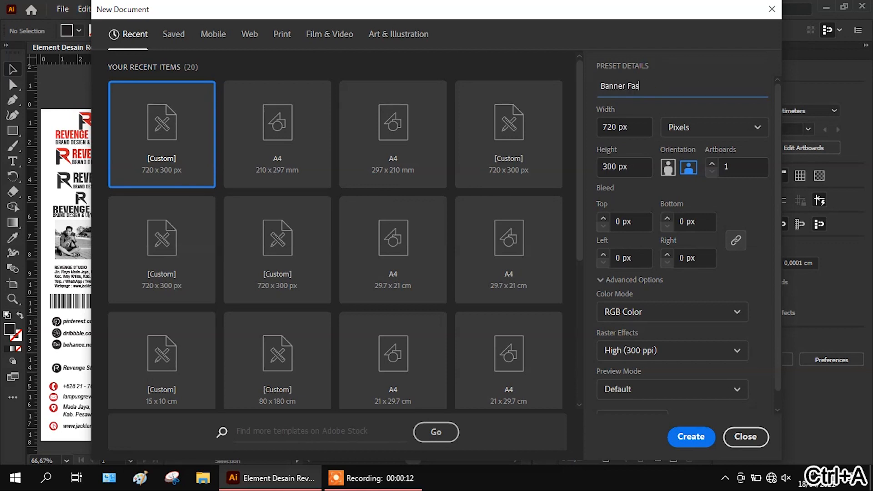
{"action": "type", "text": "hion Sale - 07"}
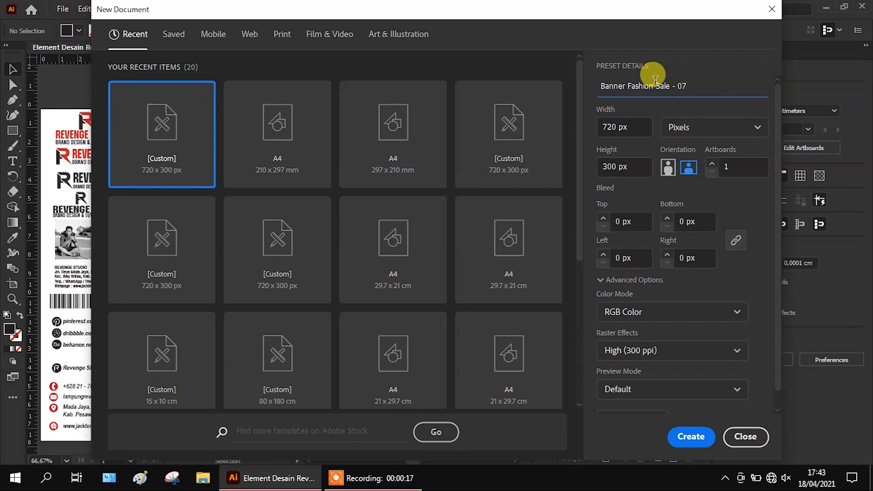
Step: Create the document at 720 x 300 px with RGB color mode and 300 ppi raster effects
{"action": "left_click", "coordinate": [711, 128]}
{"action": "left_click", "coordinate": [702, 151]}
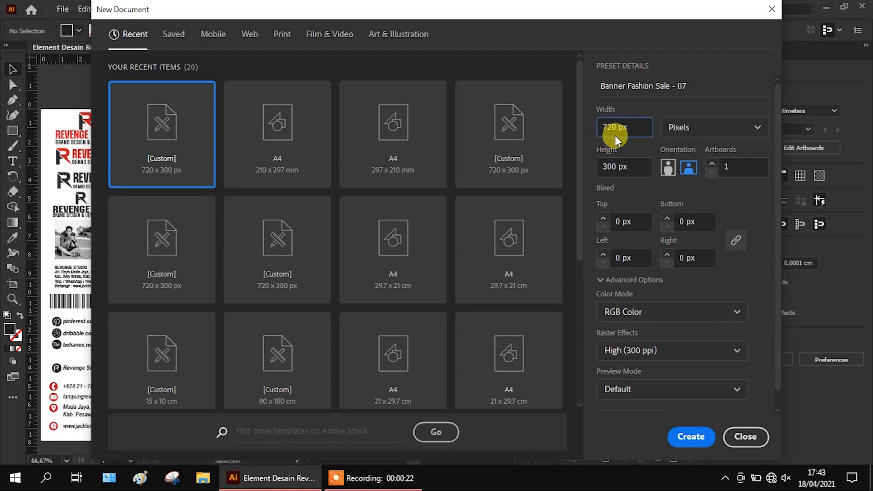
{"action": "left_click", "coordinate": [628, 167]}
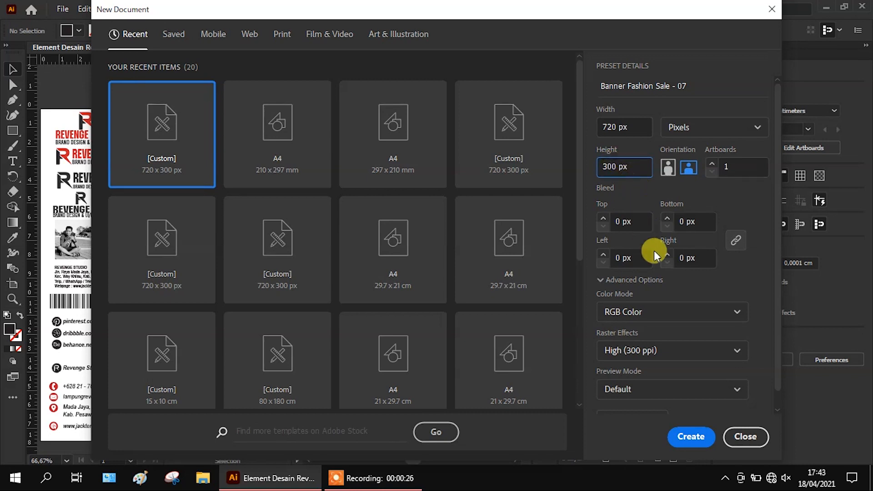
{"action": "left_click", "coordinate": [653, 312]}
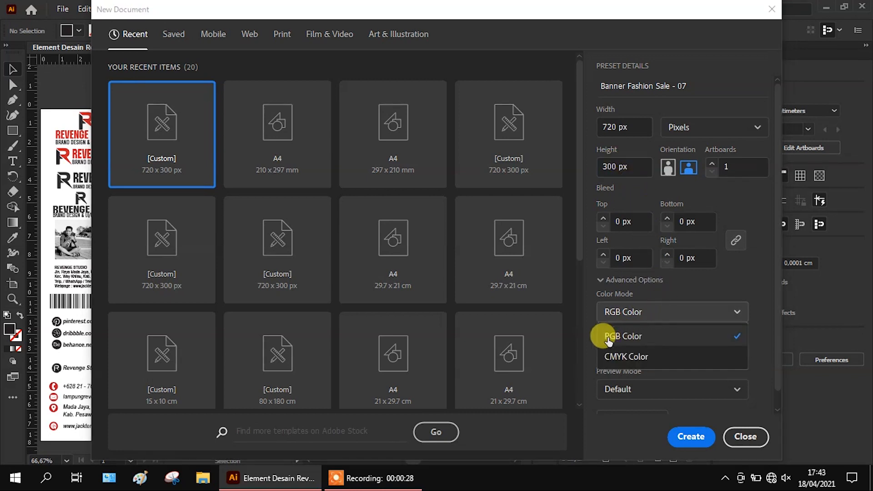
{"action": "left_click", "coordinate": [653, 336]}
{"action": "left_click", "coordinate": [649, 351]}
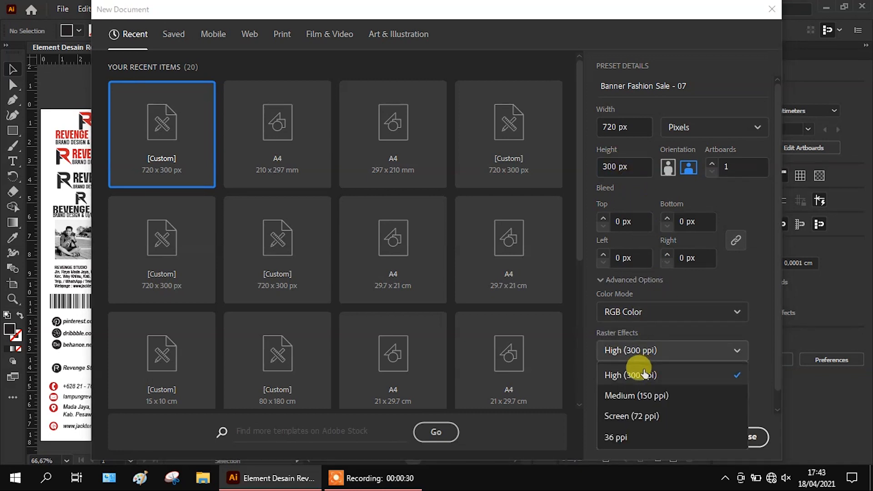
{"action": "left_click", "coordinate": [672, 378]}
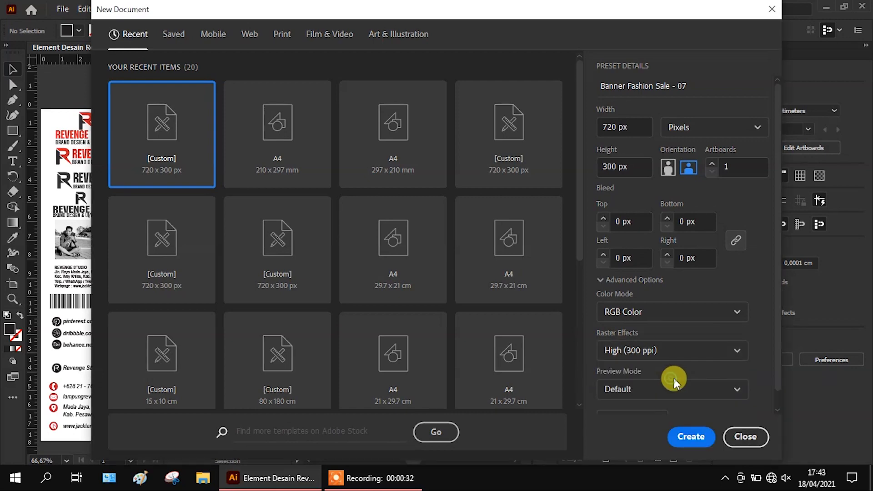
{"action": "left_click", "coordinate": [692, 438]}
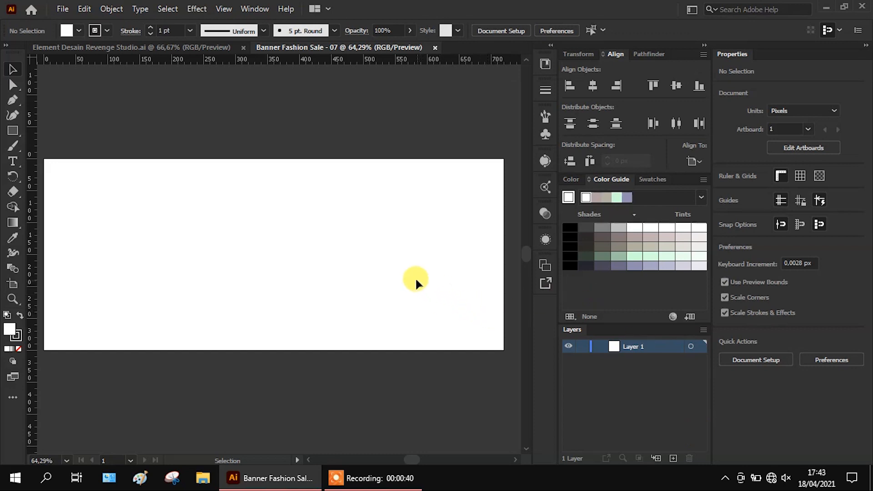
Step: Draw a rectangle about 333 x 127 px on the artboard, fill it dark green and remove its stroke
{"action": "left_click", "coordinate": [13, 131]}
{"action": "left_click_drag", "start_coordinate": [111, 188], "coordinate": [323, 269]}
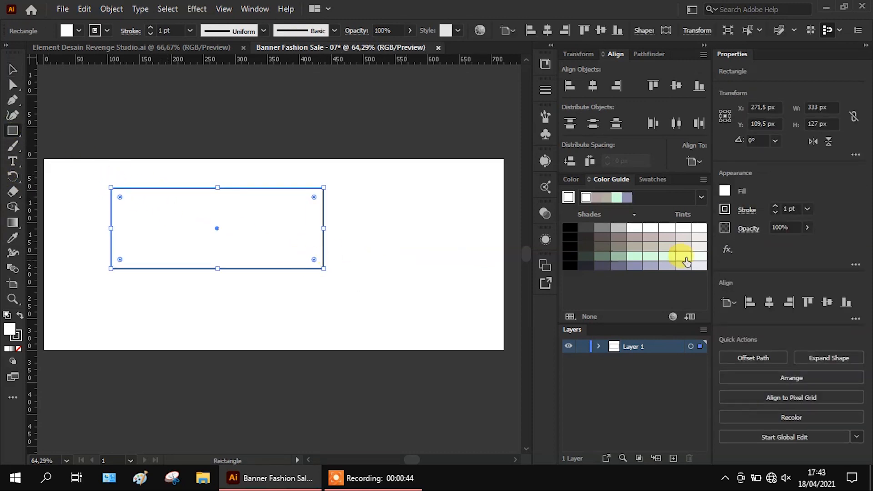
{"action": "left_click", "coordinate": [651, 179]}
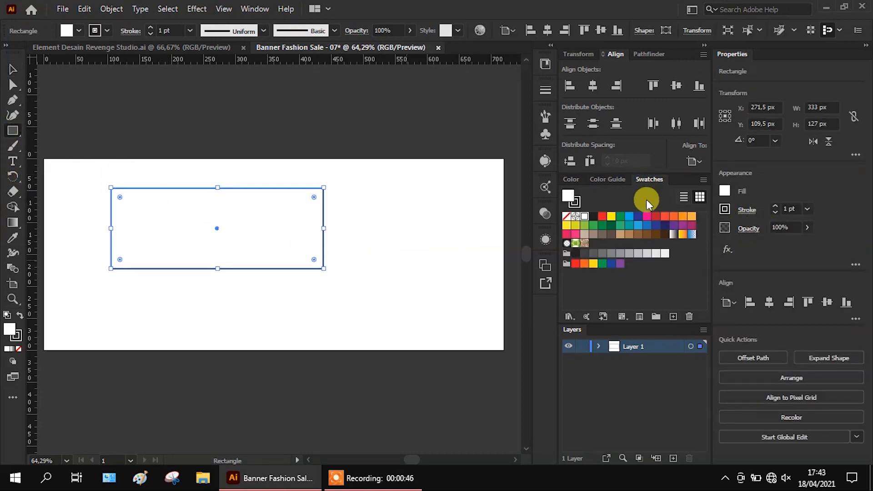
{"action": "left_click", "coordinate": [611, 226]}
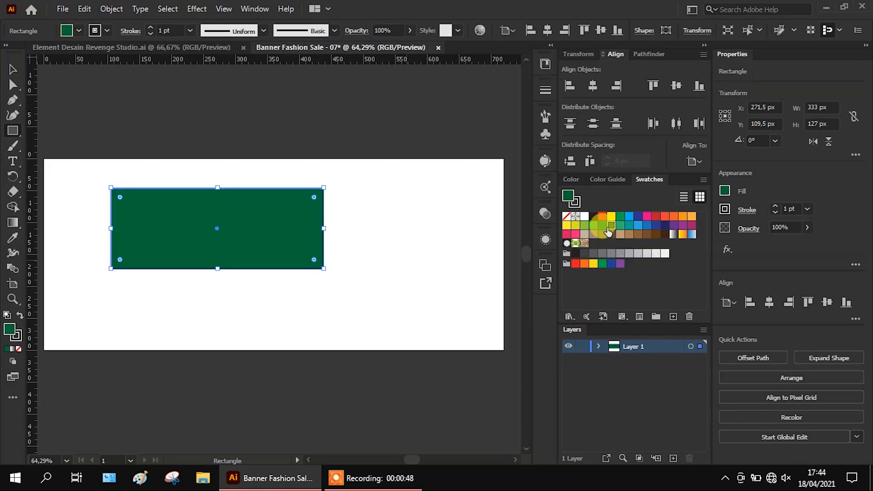
{"action": "left_click", "coordinate": [775, 212]}
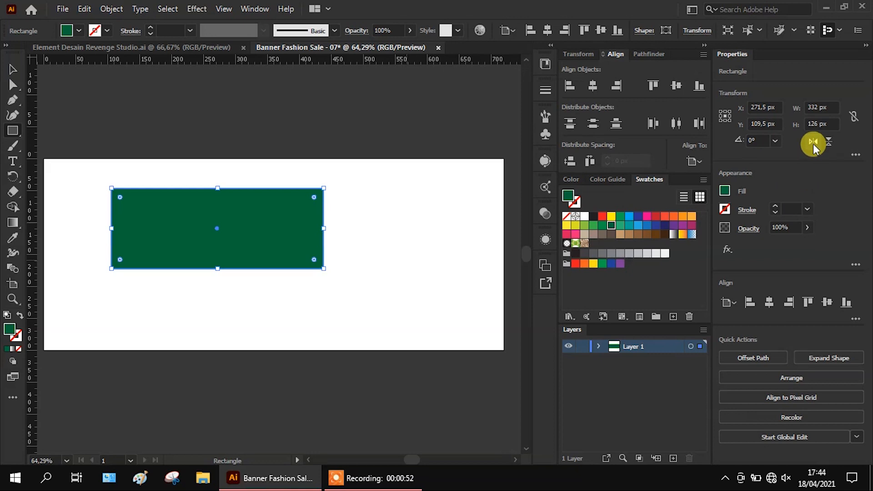
Step: Set the green rectangle's width to 720 px and its height to 300 px
{"action": "left_click", "coordinate": [826, 108]}
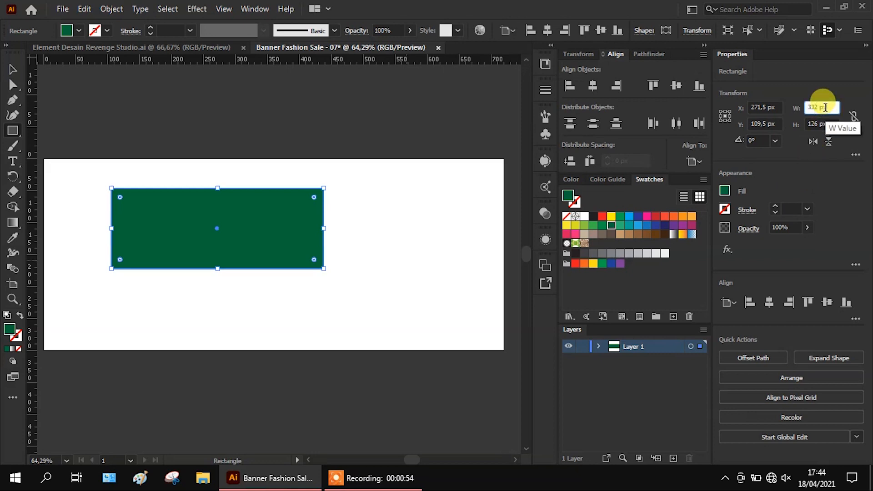
{"action": "key", "text": "ctrl+a"}
{"action": "type", "text": "720"}
{"action": "key", "text": "Tab"}
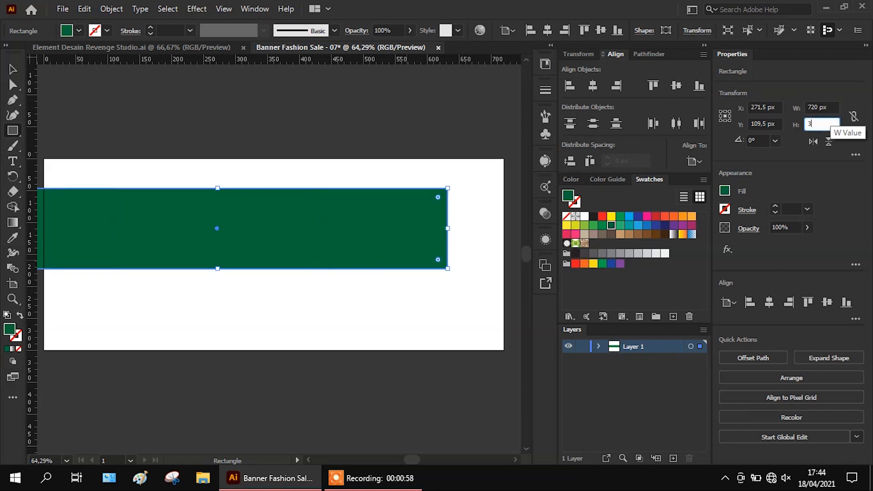
{"action": "type", "text": "300"}
{"action": "key", "text": "Return"}
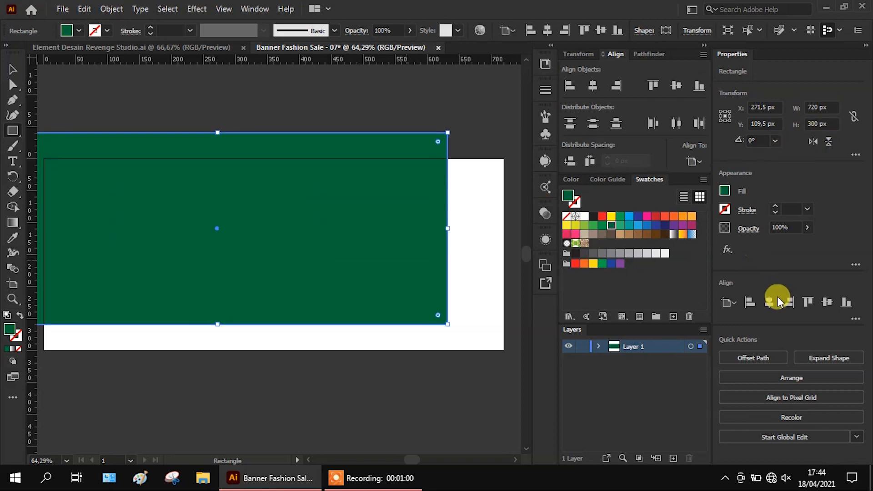
Step: Center the rectangle horizontally and vertically on the artboard, then deselect it
{"action": "left_click", "coordinate": [769, 302]}
{"action": "left_click", "coordinate": [826, 302]}
{"action": "left_click", "coordinate": [13, 69]}
{"action": "left_click", "coordinate": [157, 80]}
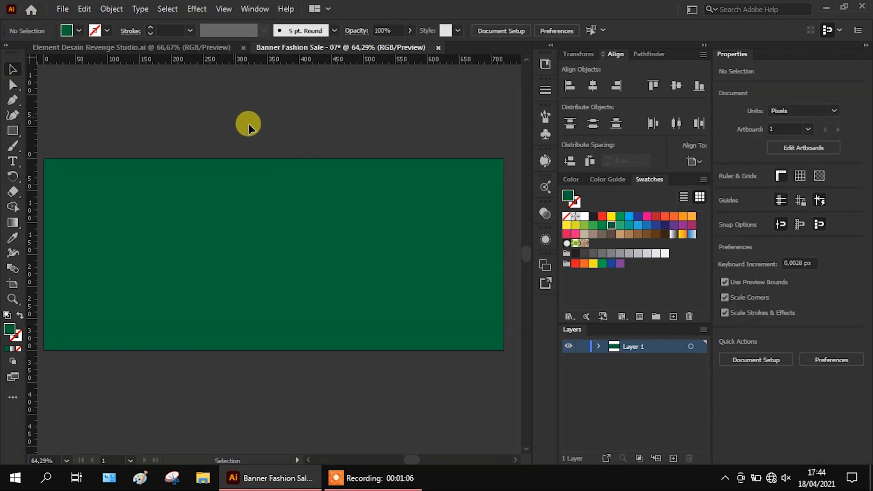
Step: Change the background rectangle's fill to white and add a new layer above Layer 1
{"action": "left_click", "coordinate": [444, 279]}
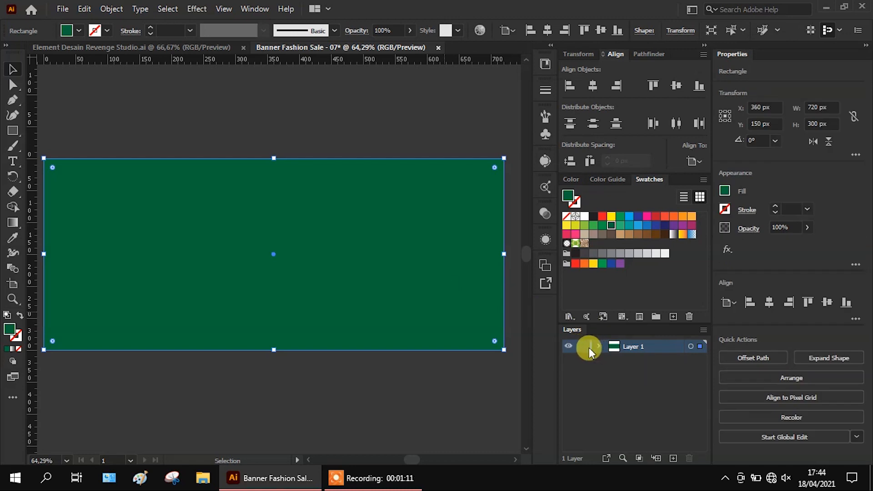
{"action": "left_click", "coordinate": [584, 216]}
{"action": "left_click", "coordinate": [673, 458]}
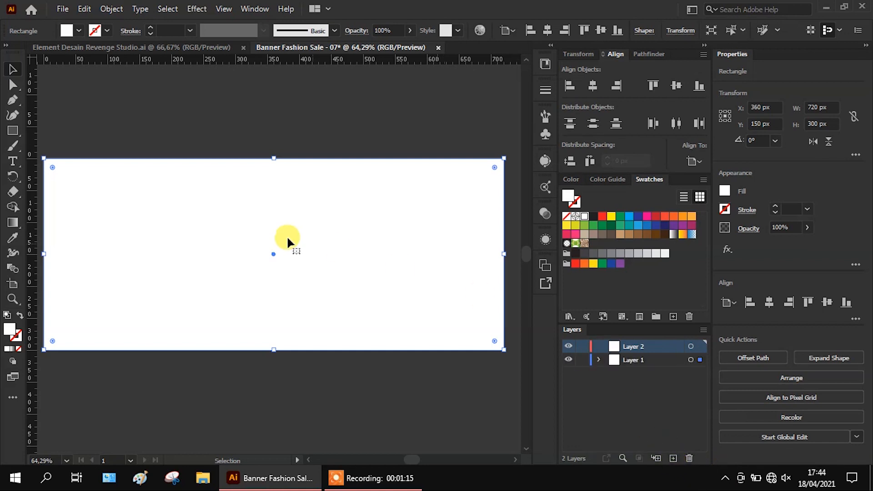
Step: Copy the white background rectangle and paste it in place on Layer 2
{"action": "left_click", "coordinate": [220, 260]}
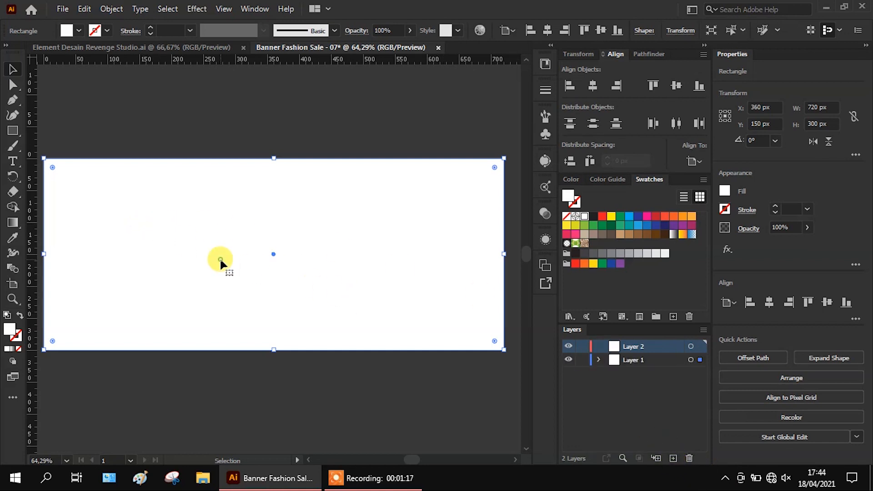
{"action": "key", "text": "ctrl+c"}
{"action": "left_click", "coordinate": [617, 347]}
{"action": "key", "text": "ctrl+v"}
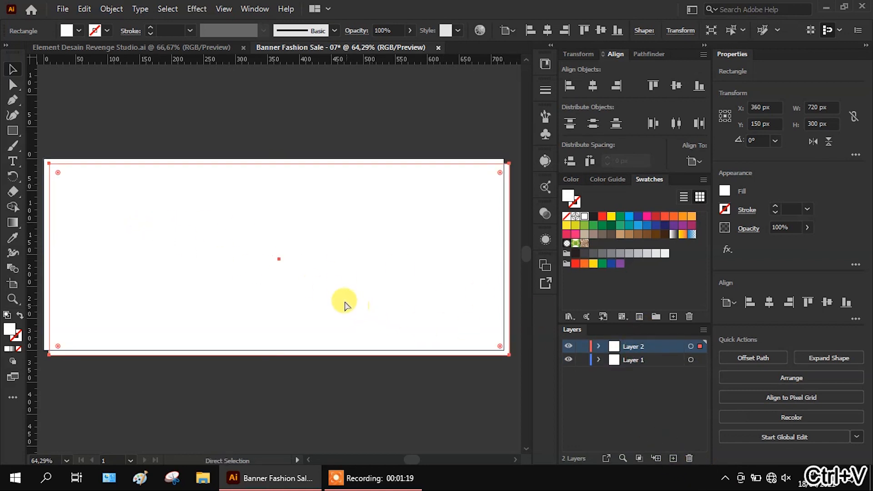
{"action": "left_click", "coordinate": [389, 283]}
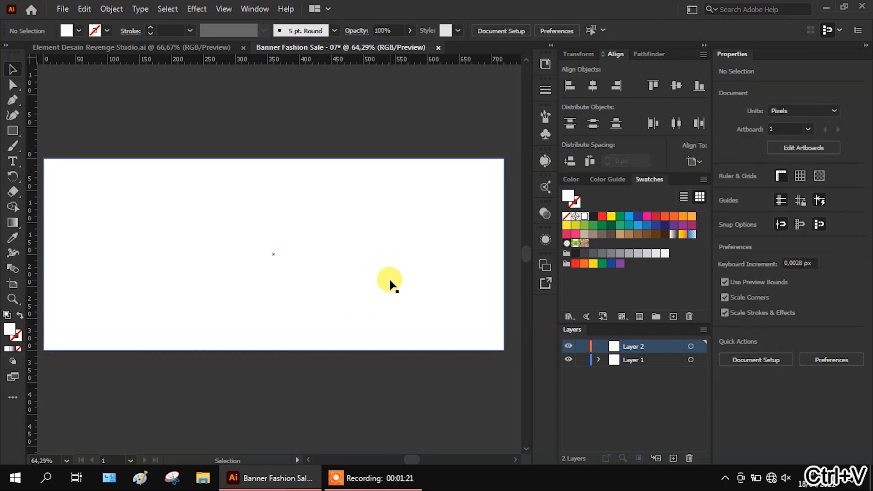
{"action": "key", "text": "ctrl+shift+v"}
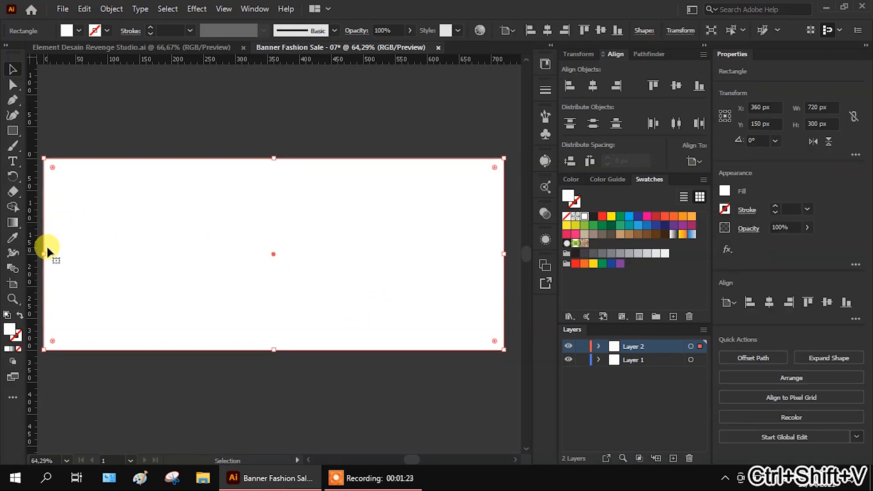
Step: Narrow the Layer 2 rectangle from its left side to about 291 px wide and fill it dark green
{"action": "left_click_drag", "start_coordinate": [43, 257], "coordinate": [320, 250]}
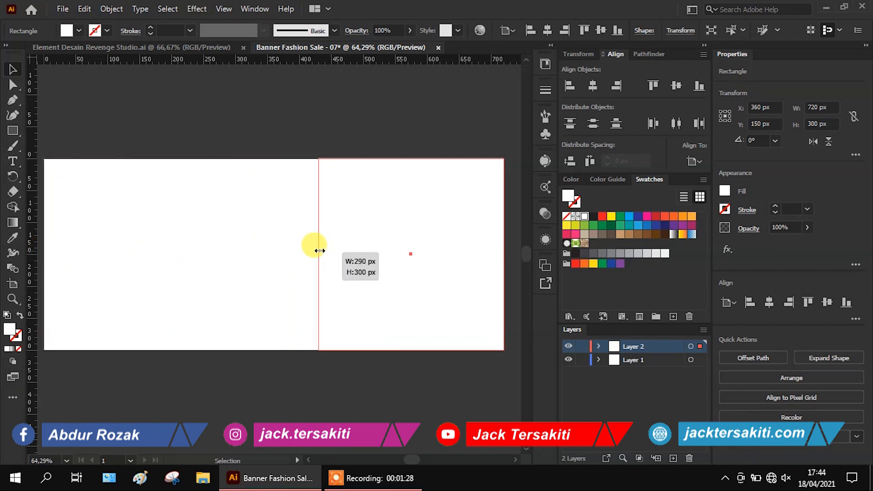
{"action": "left_click_drag", "start_coordinate": [320, 251], "coordinate": [318, 250]}
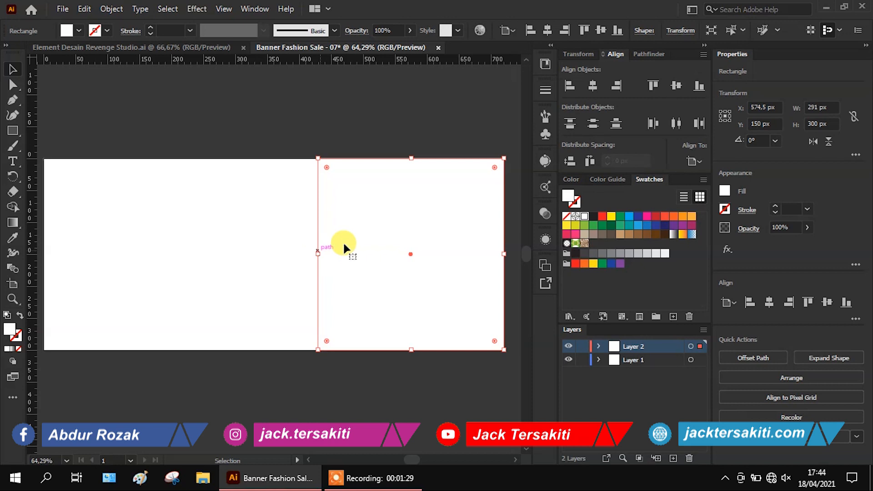
{"action": "left_click", "coordinate": [611, 225]}
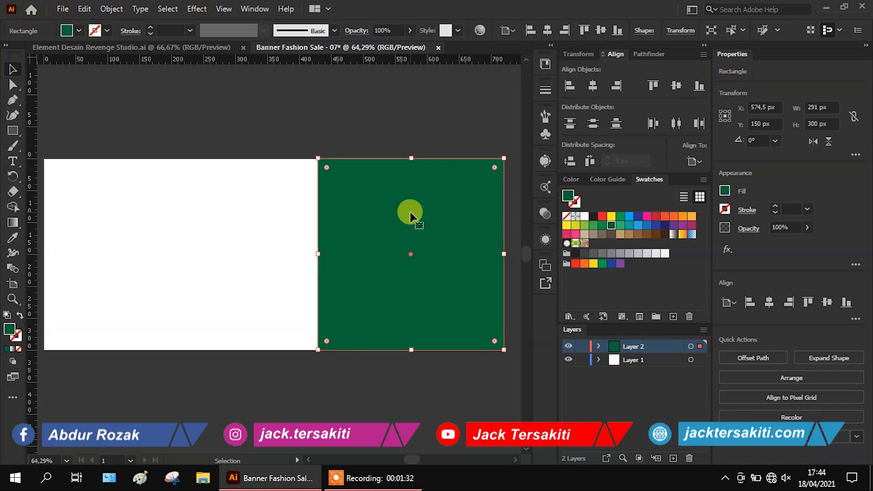
Step: Duplicate the green block in place and reshape the copy into a centered band about 124 px high, reaching from the block to the artboard's left edge
{"action": "key", "text": "ctrl+c"}
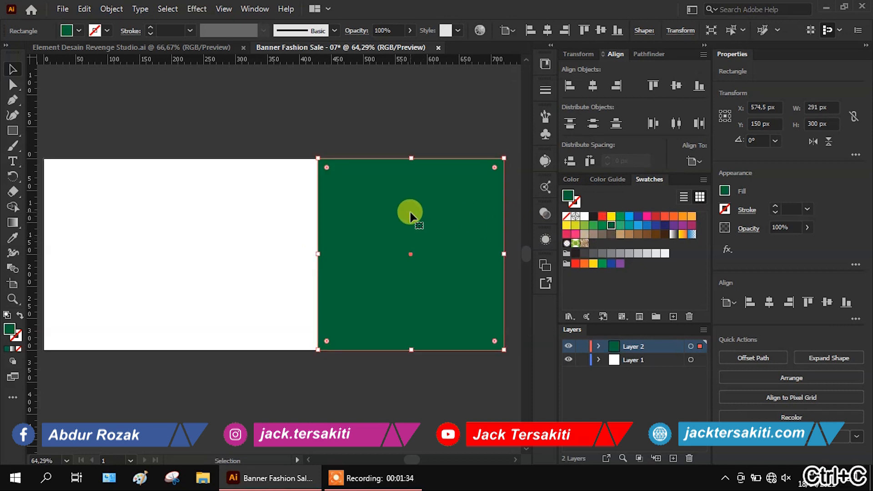
{"action": "key", "text": "ctrl+shift+v"}
{"action": "left_click_drag", "start_coordinate": [414, 159], "coordinate": [410, 214]}
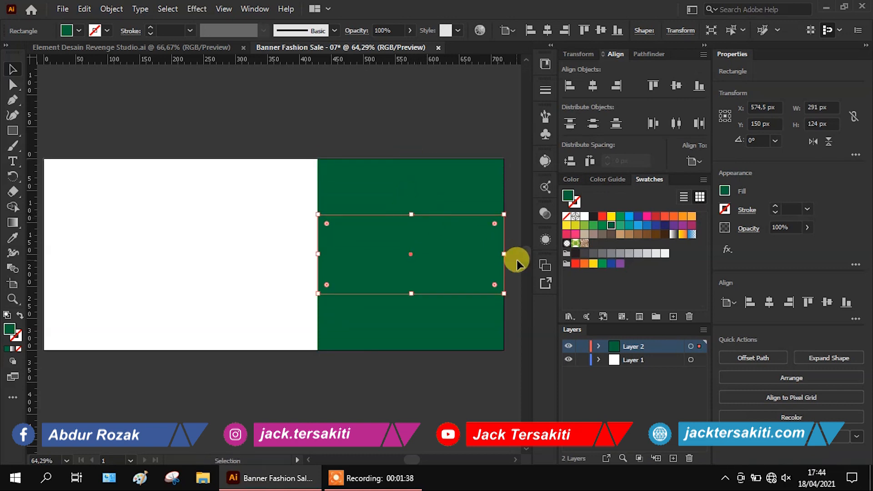
{"action": "left_click_drag", "start_coordinate": [502, 253], "coordinate": [44, 254]}
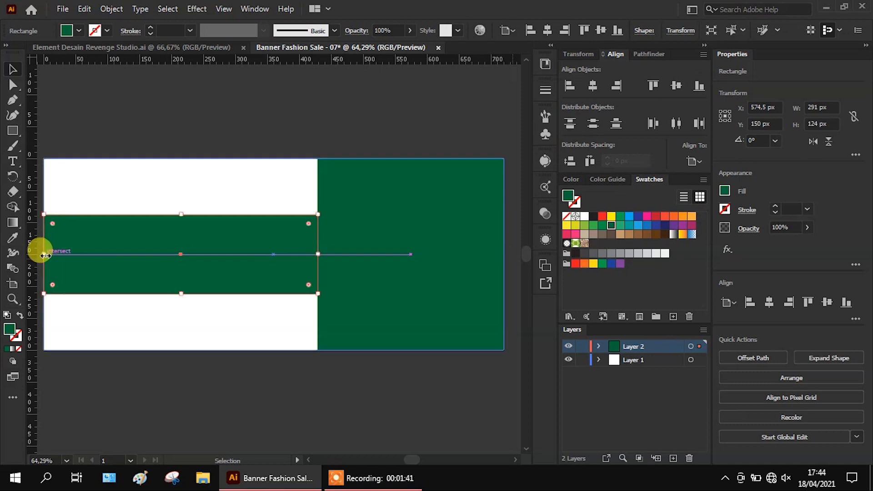
{"action": "left_click", "coordinate": [287, 112]}
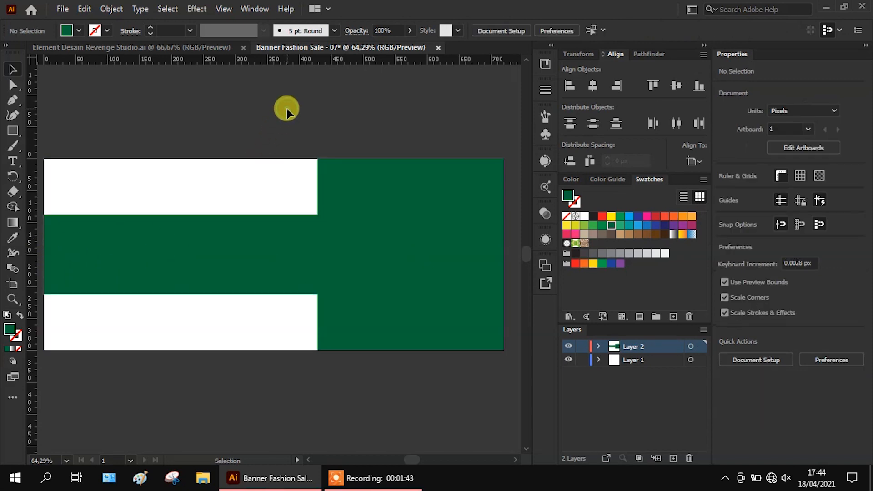
Step: Widen the tall green block leftward so it overlaps the end of the horizontal band
{"action": "left_click", "coordinate": [388, 252]}
{"action": "left_click_drag", "start_coordinate": [318, 254], "coordinate": [297, 262]}
{"action": "left_click", "coordinate": [212, 121]}
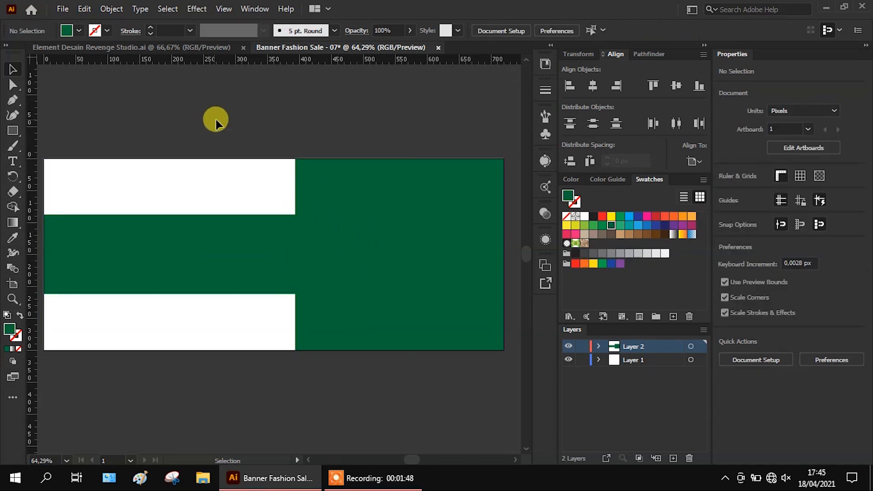
Step: Duplicate the horizontal green band in place and narrow the copy to about 47 px wide at the artboard's left edge
{"action": "left_click", "coordinate": [250, 255]}
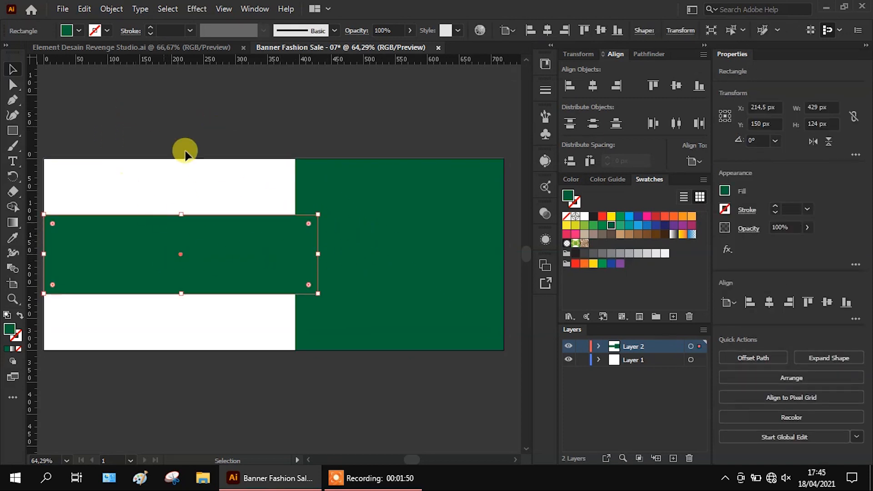
{"action": "key", "text": "c"}
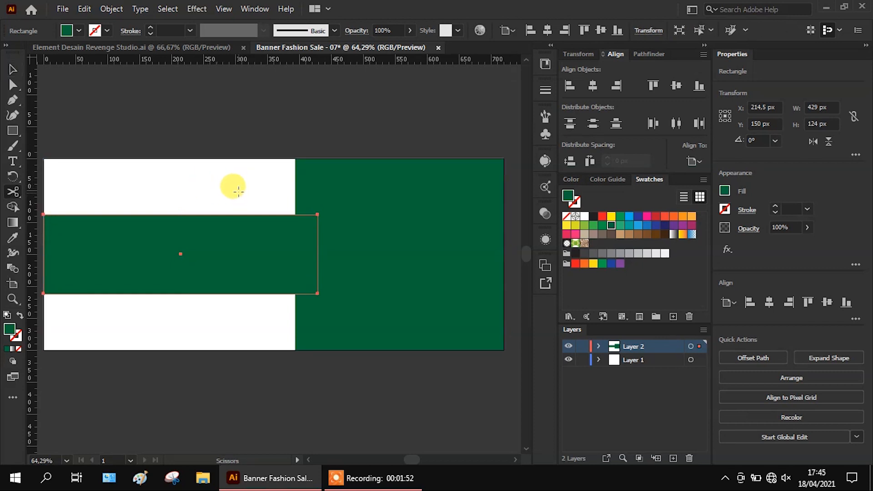
{"action": "left_click", "coordinate": [13, 70]}
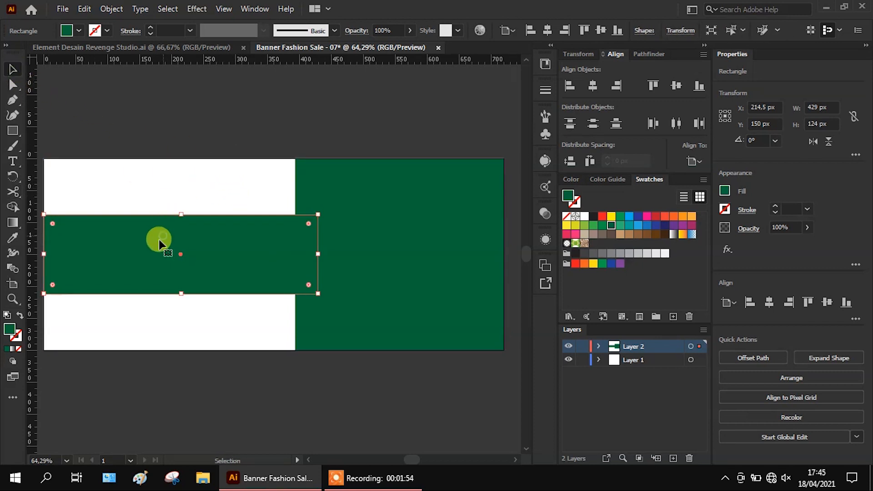
{"action": "key", "text": "ctrl+c"}
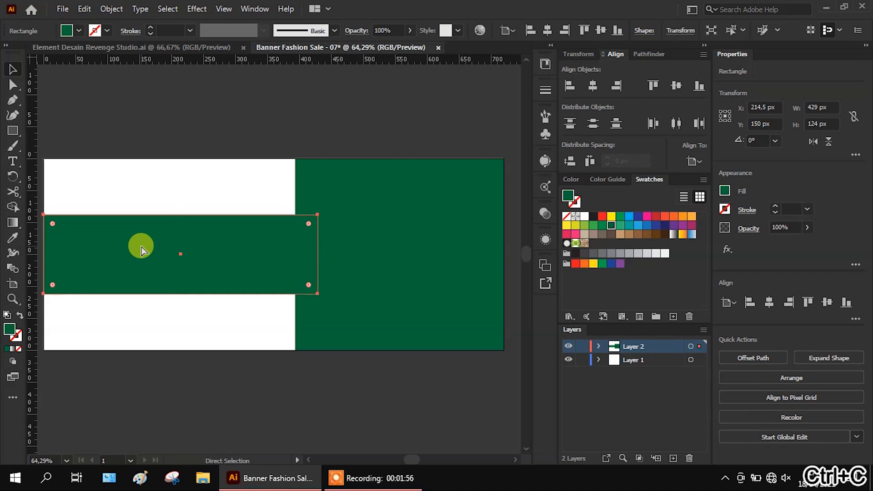
{"action": "key", "text": "ctrl+shift+v"}
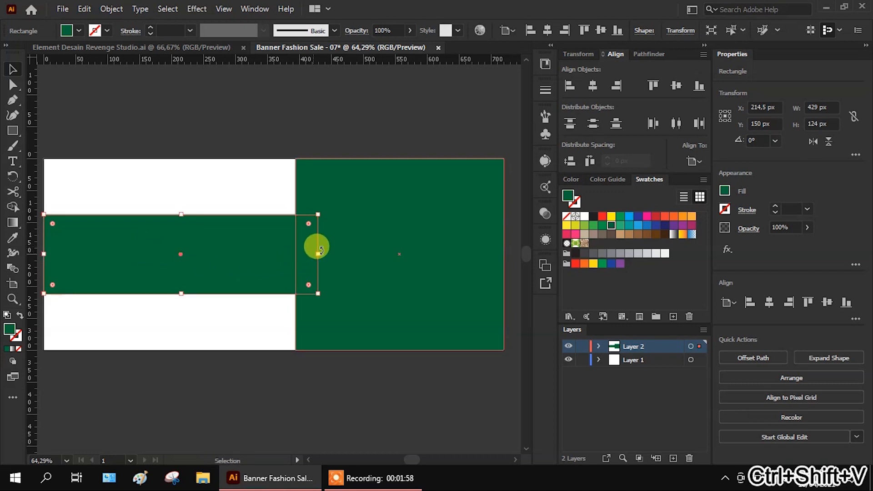
{"action": "left_click_drag", "start_coordinate": [320, 256], "coordinate": [75, 255]}
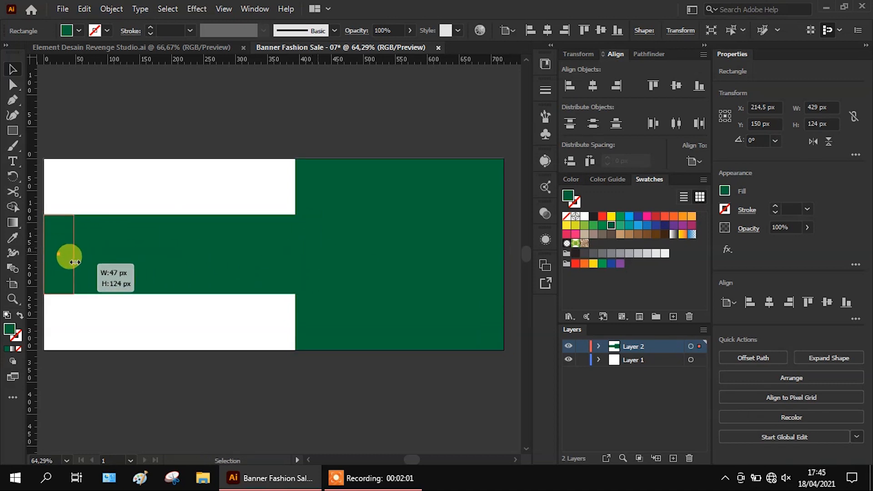
Step: Fill the narrow left-end block with the light green swatch C=50 M=0 Y=100 K=0
{"action": "left_click", "coordinate": [602, 226]}
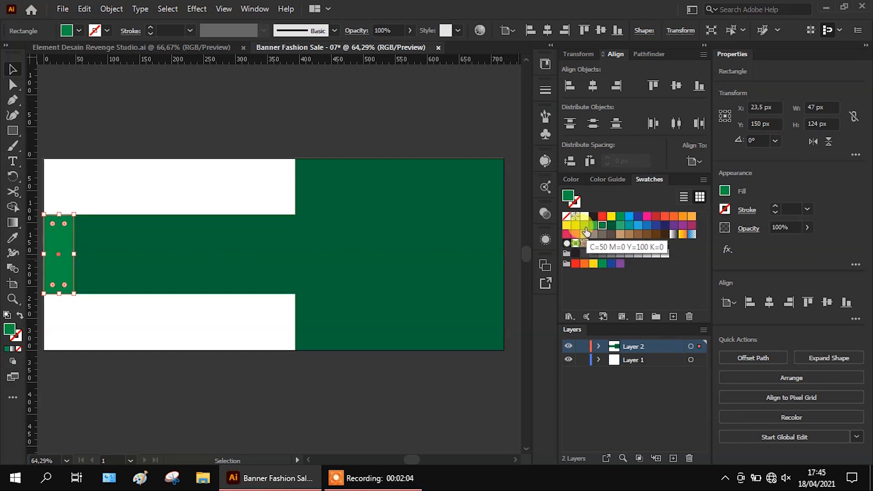
{"action": "left_click", "coordinate": [584, 225]}
{"action": "left_click", "coordinate": [592, 226]}
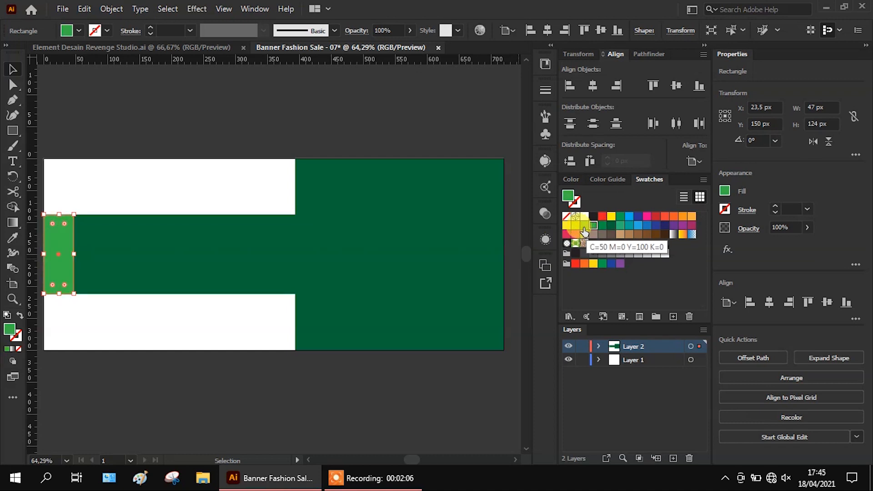
{"action": "left_click", "coordinate": [585, 225]}
{"action": "left_click", "coordinate": [103, 106]}
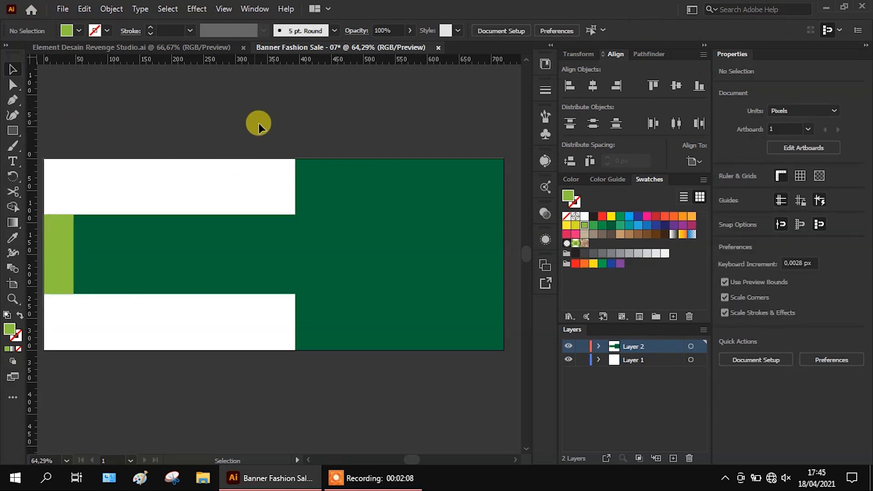
Step: Darken the fill of the tall green block by lowering its green RGB value
{"action": "left_click", "coordinate": [413, 247]}
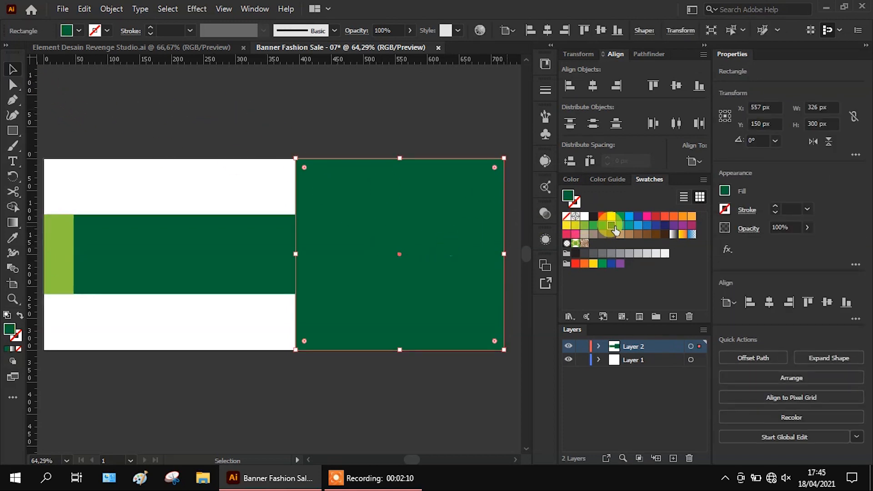
{"action": "left_click", "coordinate": [595, 179]}
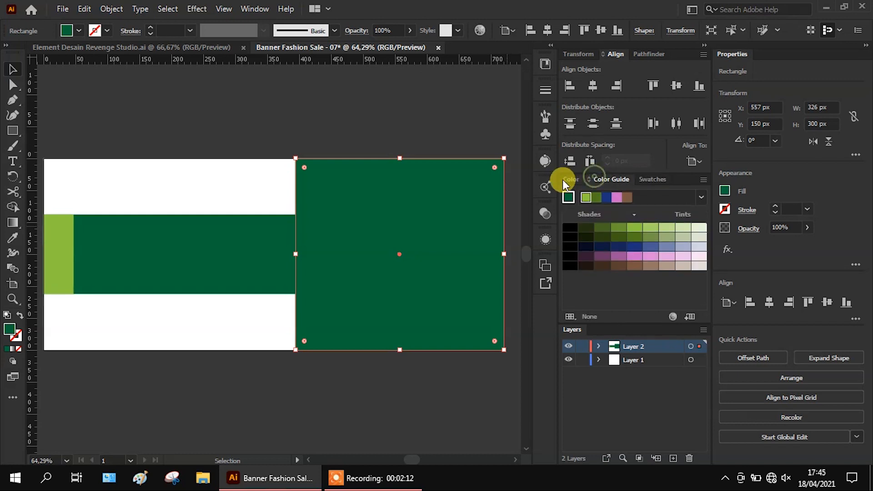
{"action": "left_click", "coordinate": [565, 181]}
{"action": "left_click_drag", "start_coordinate": [631, 226], "coordinate": [626, 222]}
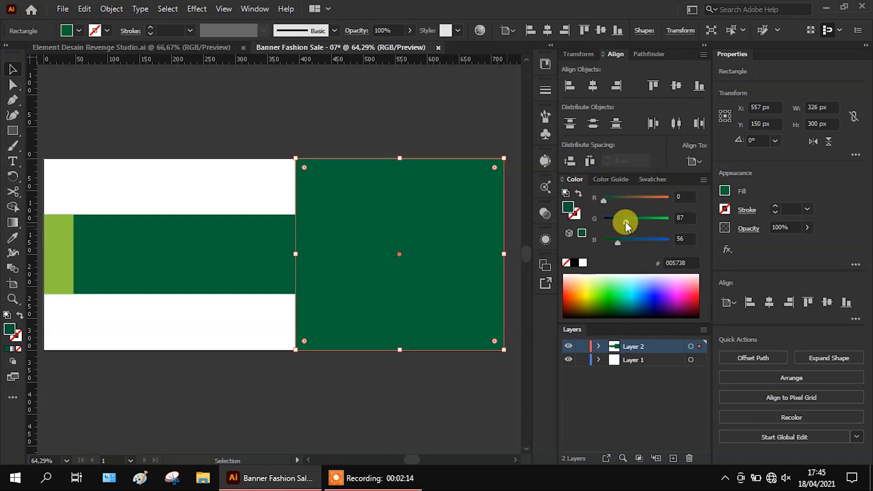
{"action": "left_click", "coordinate": [401, 116]}
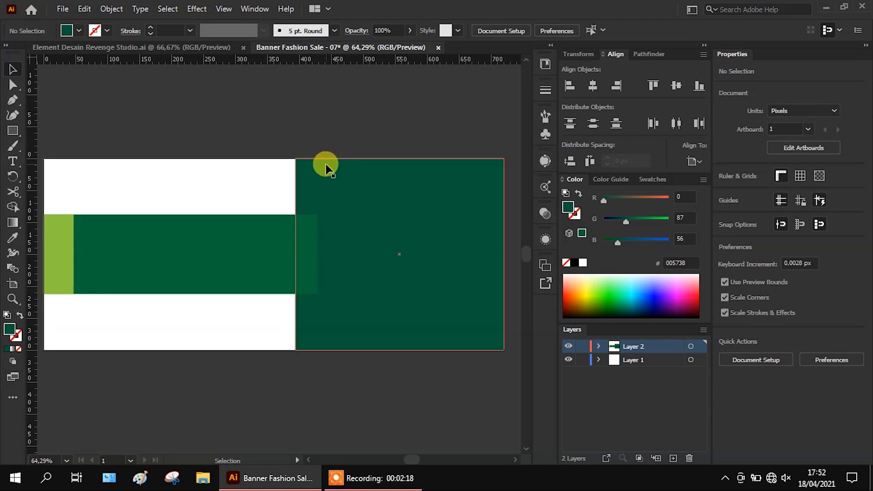
Step: Choose the portrait of the woman in a white sweater from the Images > People folder for placing
{"action": "left_click", "coordinate": [60, 8]}
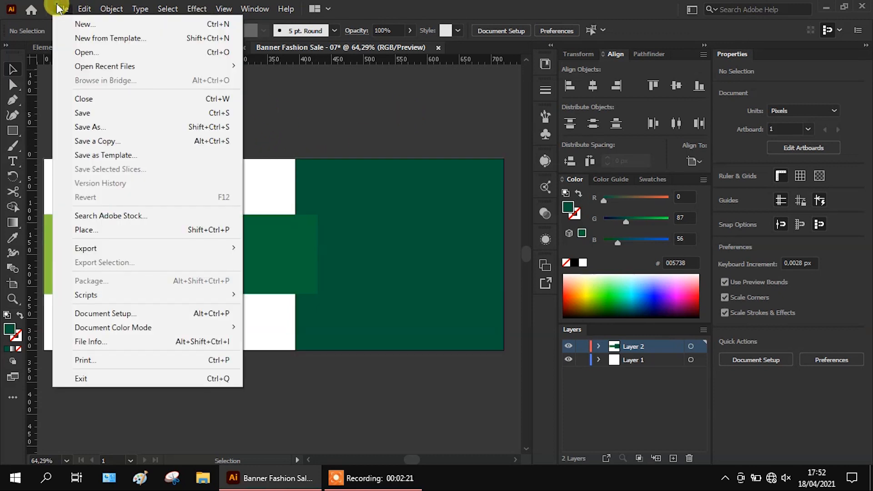
{"action": "left_click", "coordinate": [104, 232]}
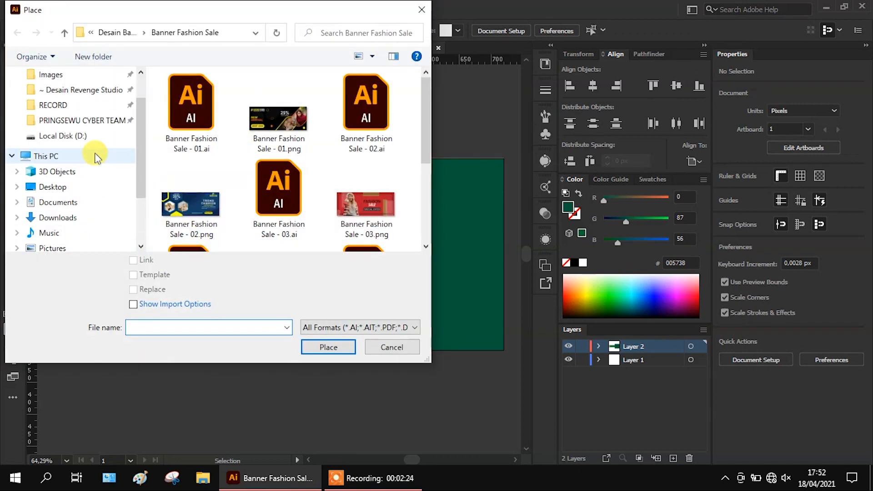
{"action": "left_click", "coordinate": [69, 79]}
{"action": "scroll", "coordinate": [230, 192], "scroll_direction": "down", "scroll_amount": 1}
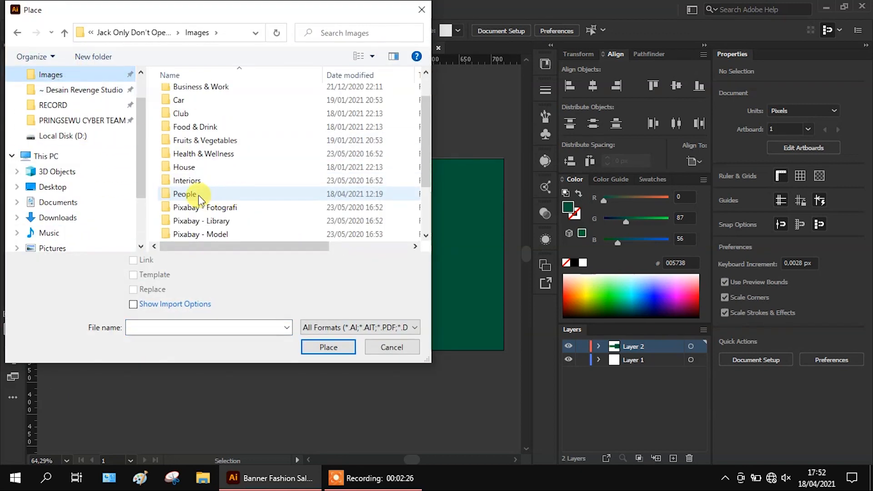
{"action": "double_click", "coordinate": [234, 195]}
{"action": "scroll", "coordinate": [396, 155], "scroll_direction": "down", "scroll_amount": 3}
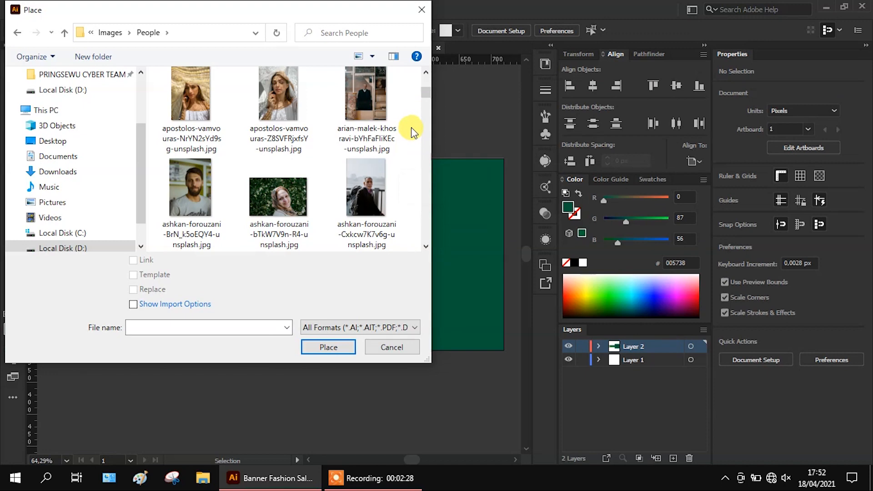
{"action": "scroll", "coordinate": [300, 191], "scroll_direction": "down", "scroll_amount": 1}
{"action": "left_click", "coordinate": [282, 202]}
{"action": "scroll", "coordinate": [282, 202], "scroll_direction": "down", "scroll_amount": 3}
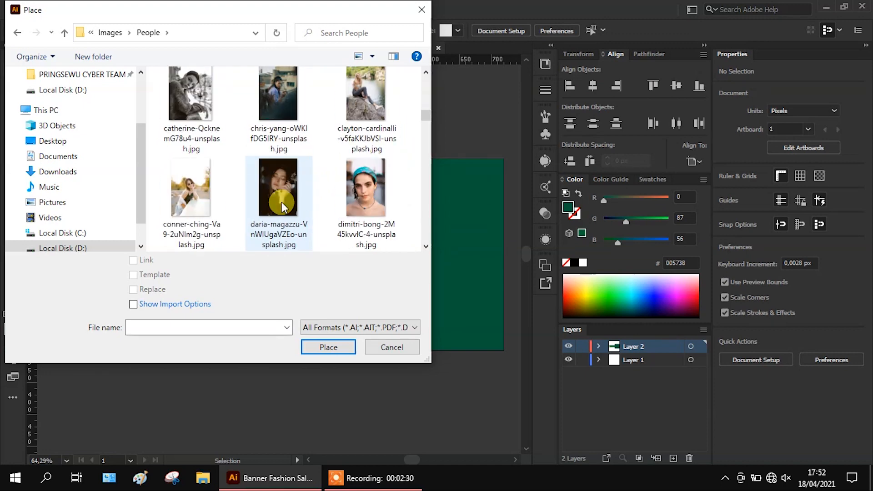
{"action": "scroll", "coordinate": [282, 202], "scroll_direction": "down", "scroll_amount": 3}
{"action": "scroll", "coordinate": [282, 202], "scroll_direction": "down", "scroll_amount": 1}
{"action": "scroll", "coordinate": [282, 202], "scroll_direction": "up", "scroll_amount": 2}
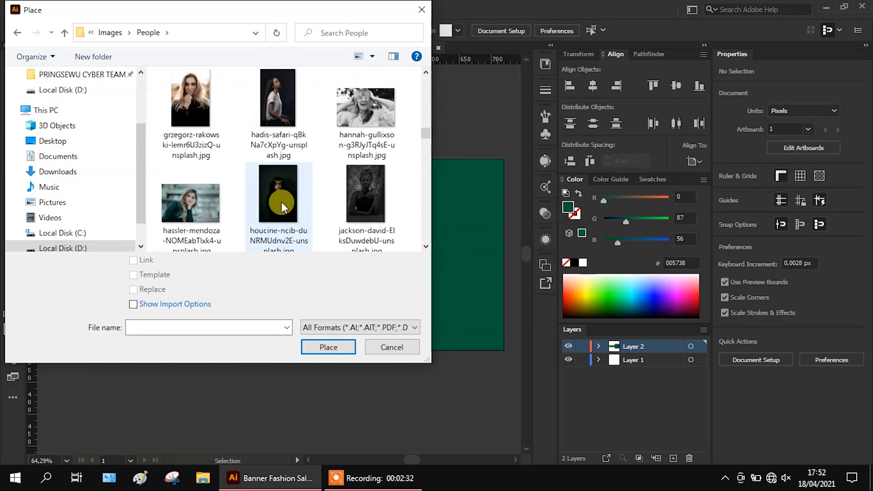
{"action": "left_click", "coordinate": [278, 129]}
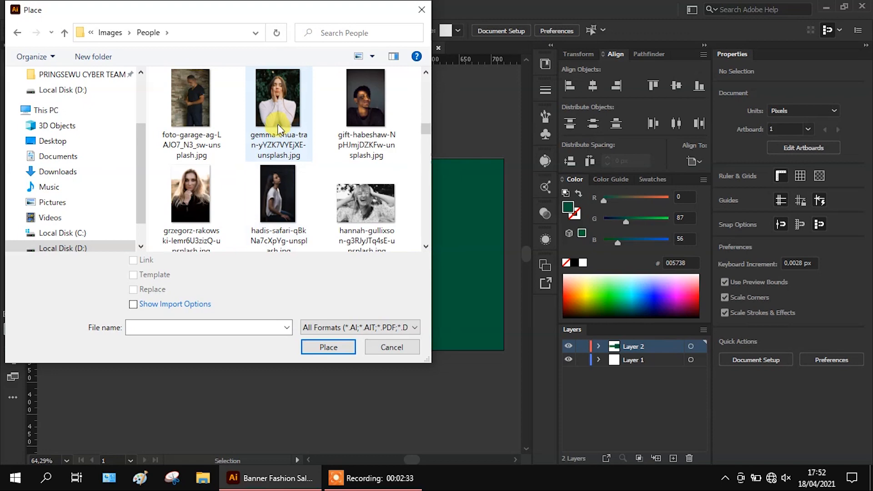
{"action": "left_click", "coordinate": [328, 349]}
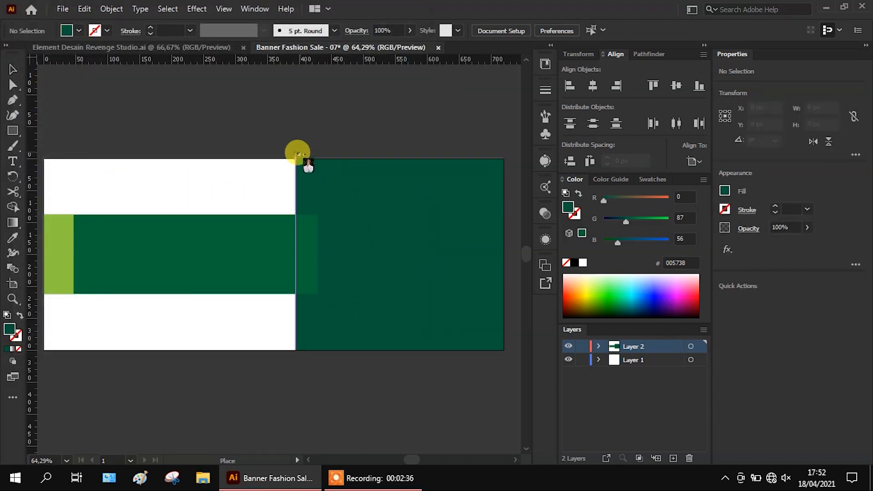
Step: Place the portrait at about 352 x 455 px over the tall green block and send it to the back of its layer
{"action": "left_click_drag", "start_coordinate": [286, 118], "coordinate": [510, 424]}
{"action": "left_click_drag", "start_coordinate": [337, 261], "coordinate": [365, 285]}
{"action": "right_click", "coordinate": [365, 285]}
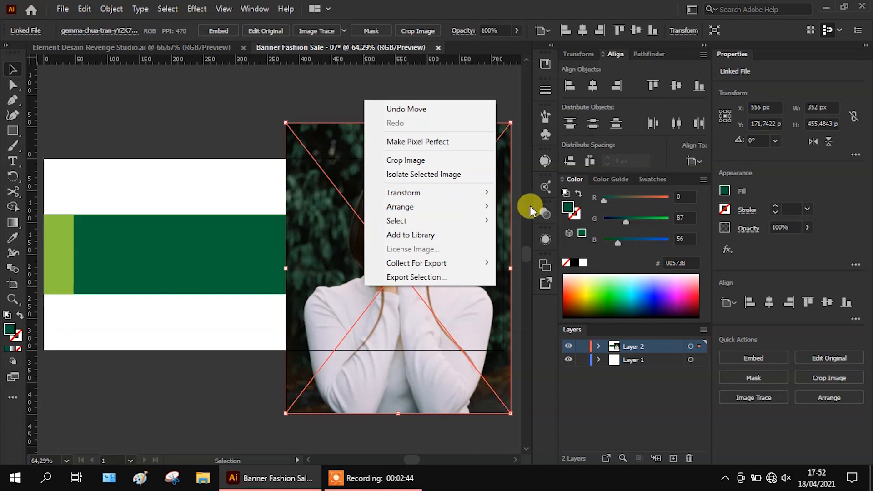
{"action": "mouse_move", "coordinate": [479, 206]}
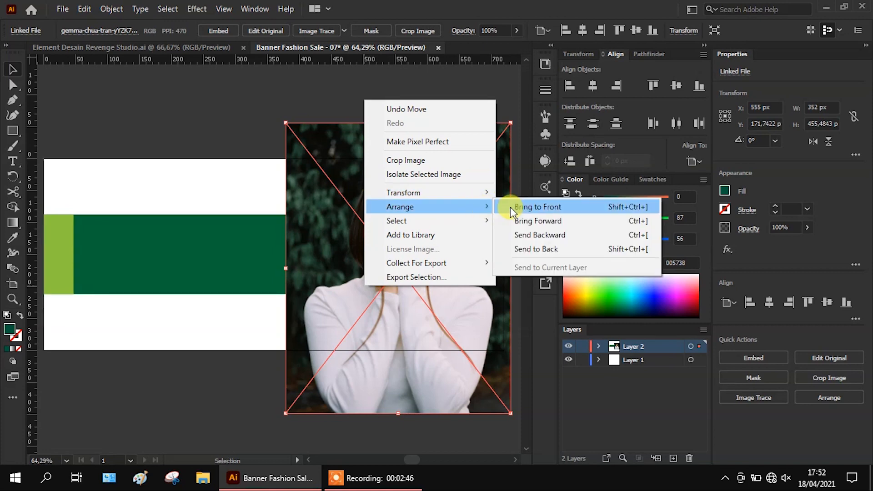
{"action": "left_click", "coordinate": [530, 249]}
Step: Clip the portrait to the tall green block with a clipping mask
{"action": "left_click", "coordinate": [418, 201], "text": "shift"}
{"action": "right_click", "coordinate": [419, 202]}
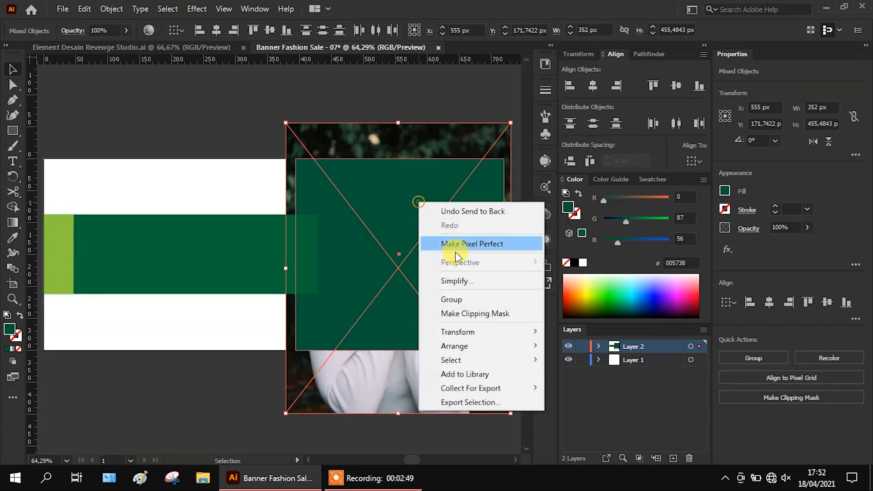
{"action": "left_click", "coordinate": [468, 313]}
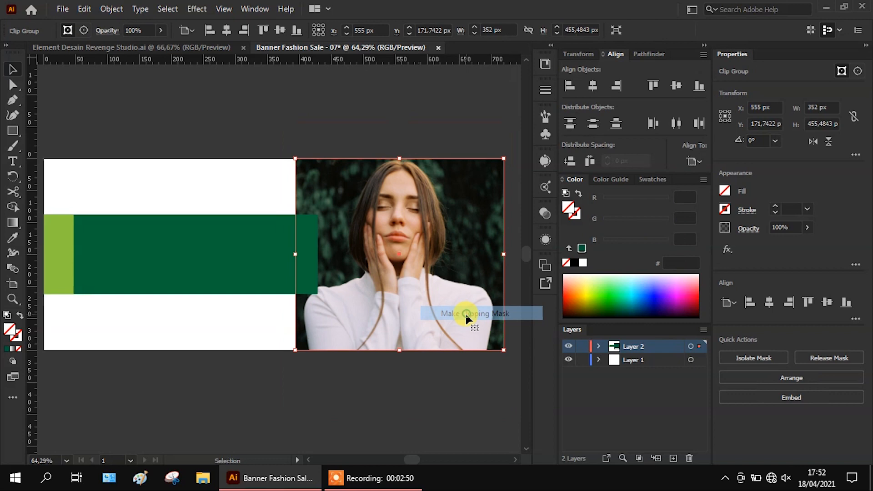
{"action": "left_click", "coordinate": [397, 111]}
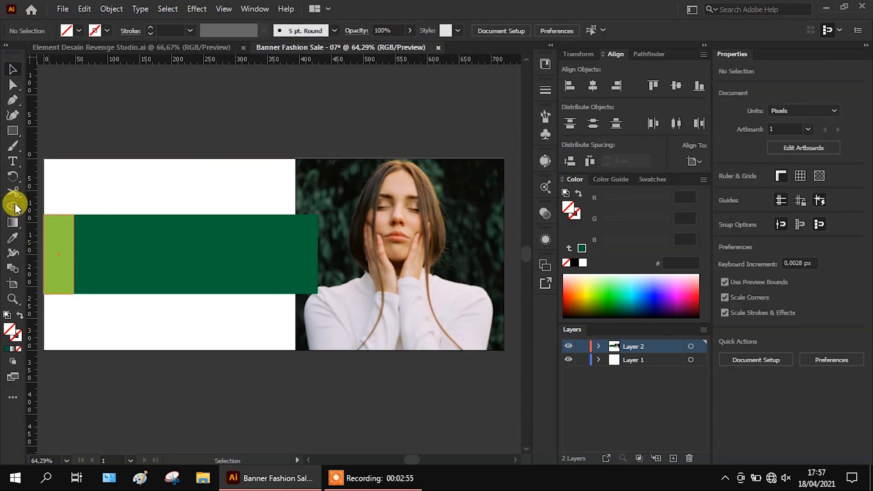
Step: Create Layer 3 and add the point text "Special Promo" below the artboard
{"action": "left_click", "coordinate": [12, 161]}
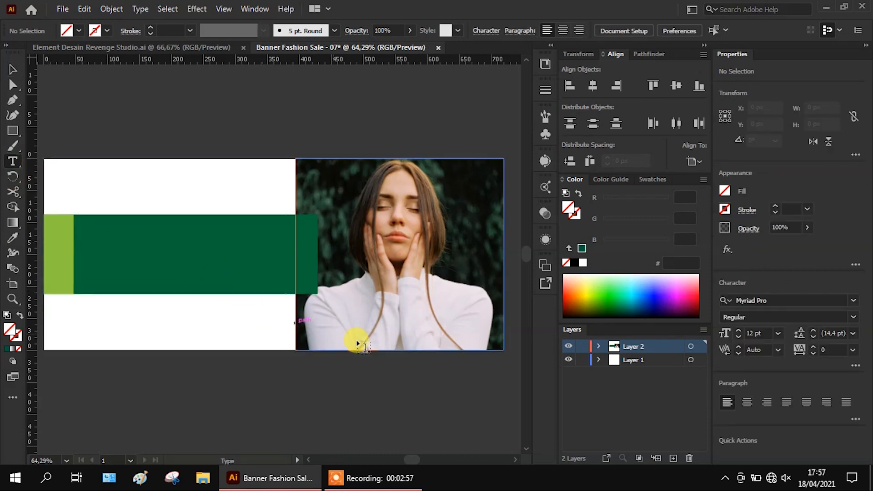
{"action": "left_click", "coordinate": [673, 458]}
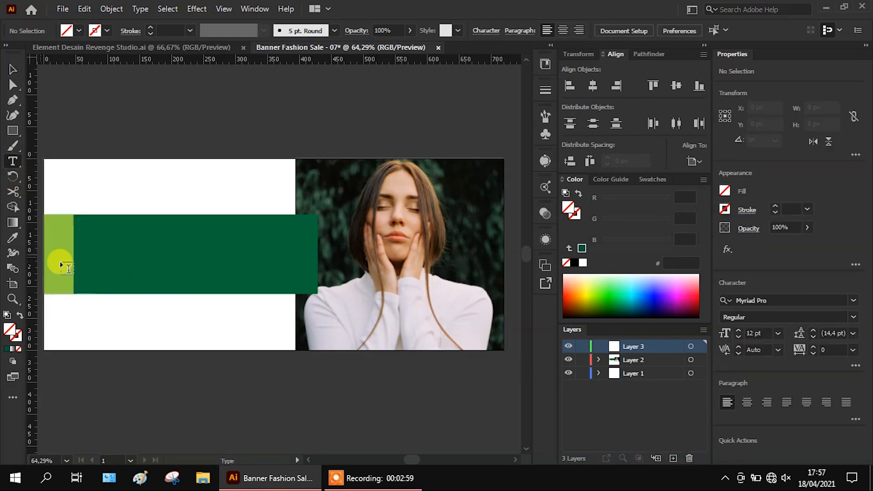
{"action": "left_click", "coordinate": [118, 375]}
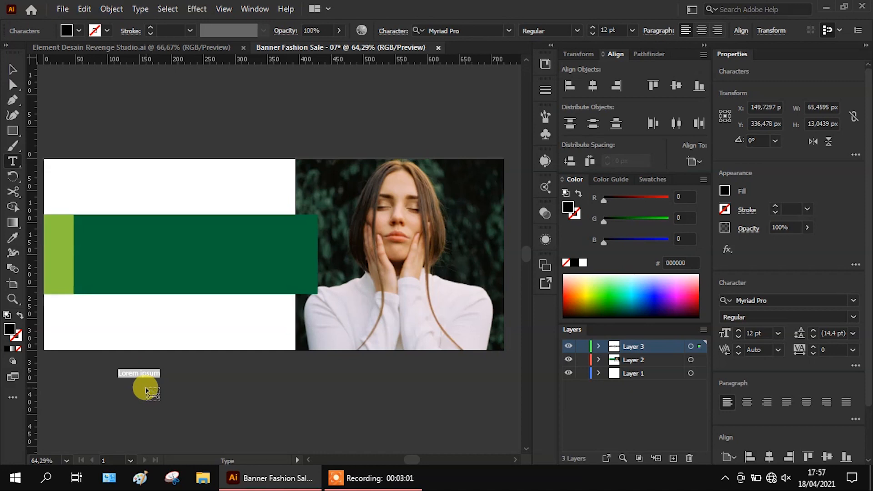
{"action": "type", "text": "S"}
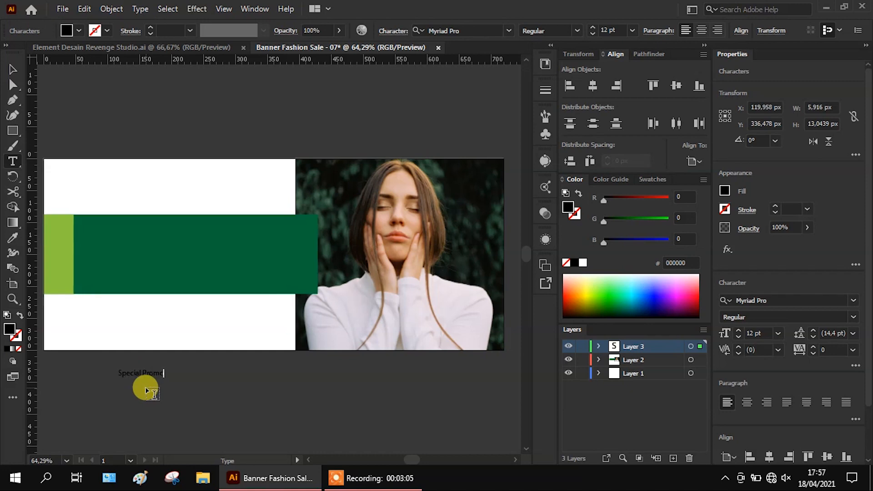
{"action": "type", "text": "pecial Promo"}
Step: Enlarge the "Special Promo" text to about 115 px wide, position it at the green band's upper left and fill it white
{"action": "left_click", "coordinate": [13, 69]}
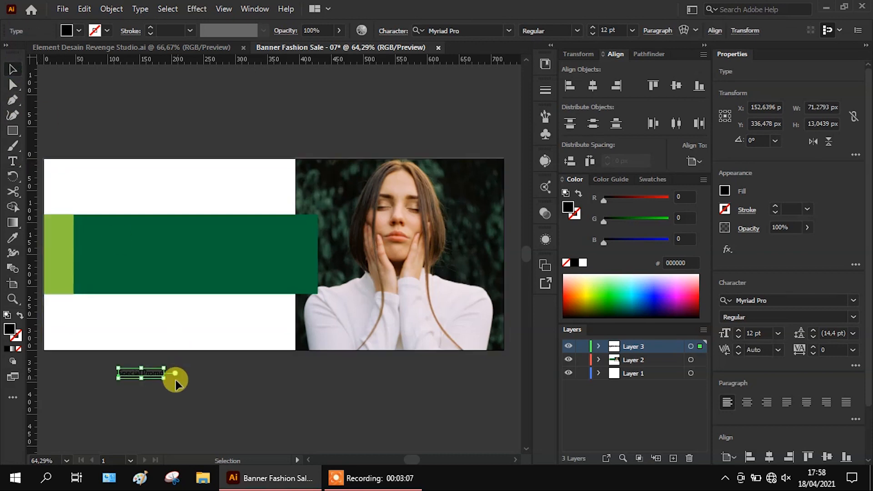
{"action": "left_click_drag", "start_coordinate": [163, 367], "coordinate": [149, 231]}
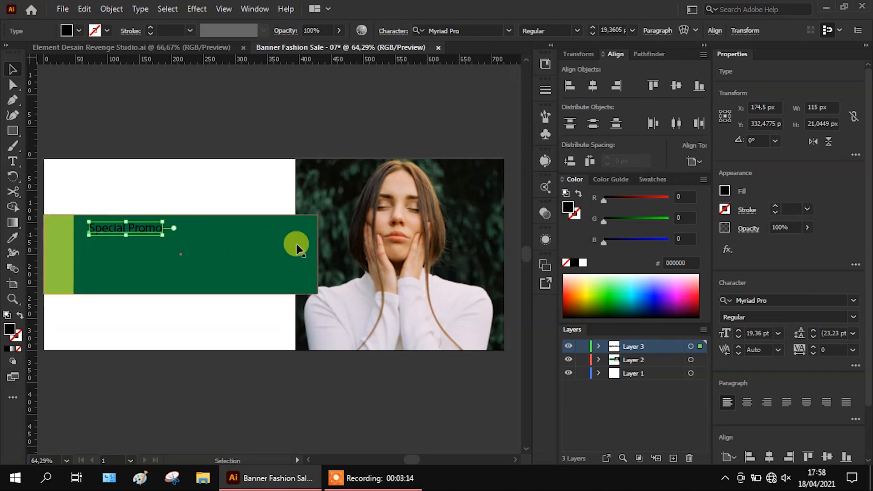
{"action": "left_click", "coordinate": [587, 263]}
Step: Duplicate the "Special Promo" text directly below the original and set the copy's font style to Bold Condensed
{"action": "left_click_drag", "start_coordinate": [150, 235], "coordinate": [152, 249]}
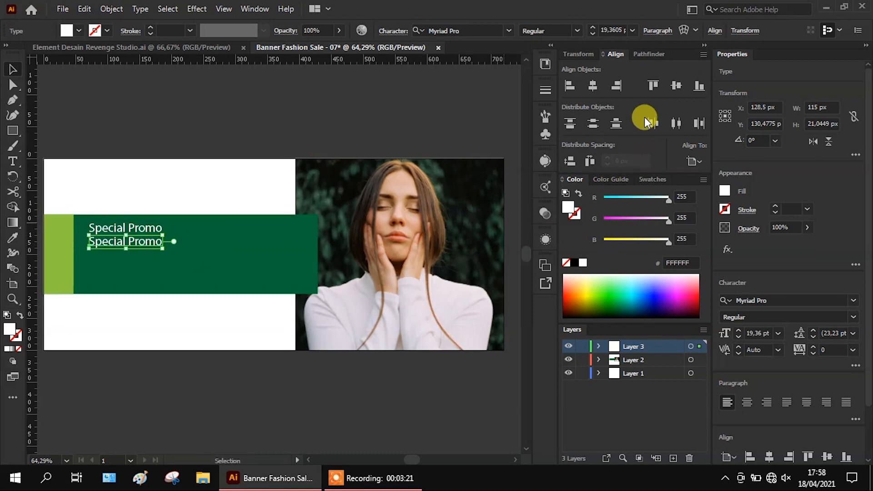
{"action": "left_click", "coordinate": [853, 317]}
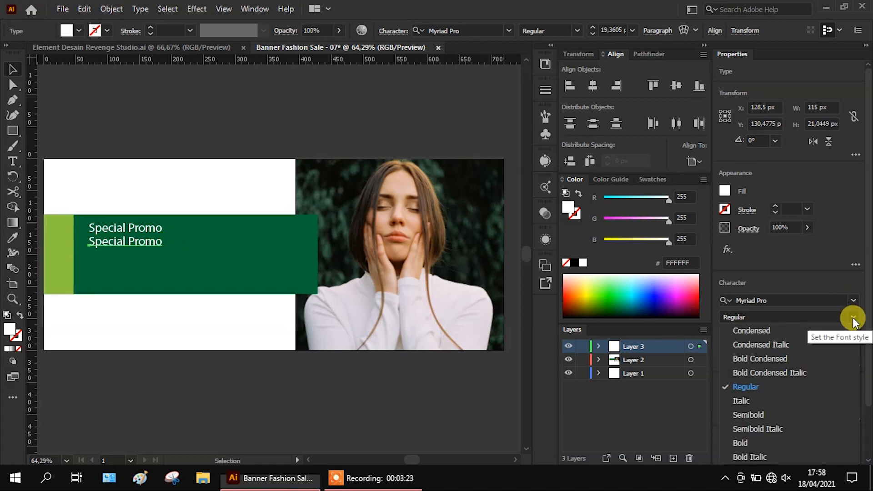
{"action": "left_click", "coordinate": [758, 358]}
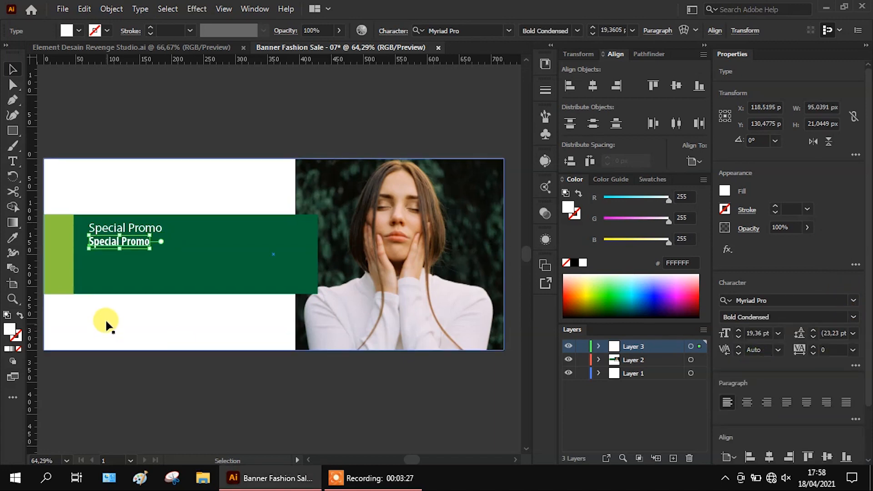
Step: Replace the duplicated text's wording with "NEW ARRIVAL SALE" and enlarge it to about 341 px wide
{"action": "double_click", "coordinate": [135, 245]}
{"action": "key", "text": "ctrl+a"}
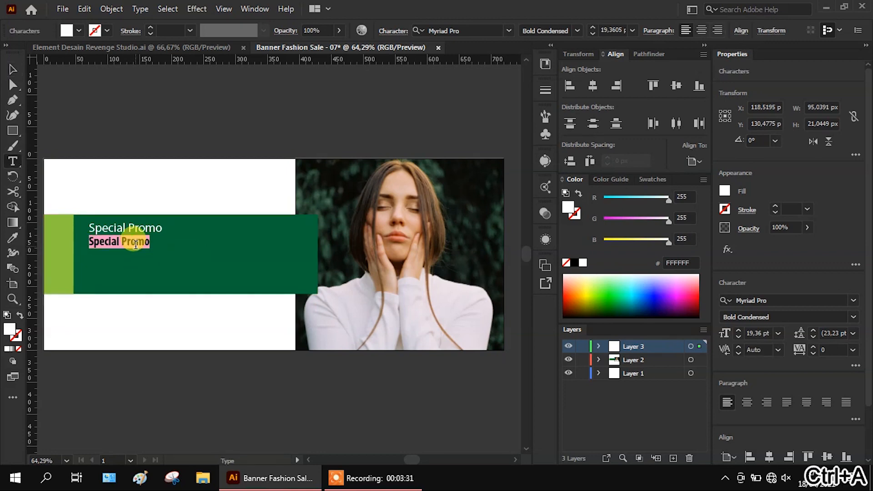
{"action": "type", "text": "NEW ARRIVAL SALE"}
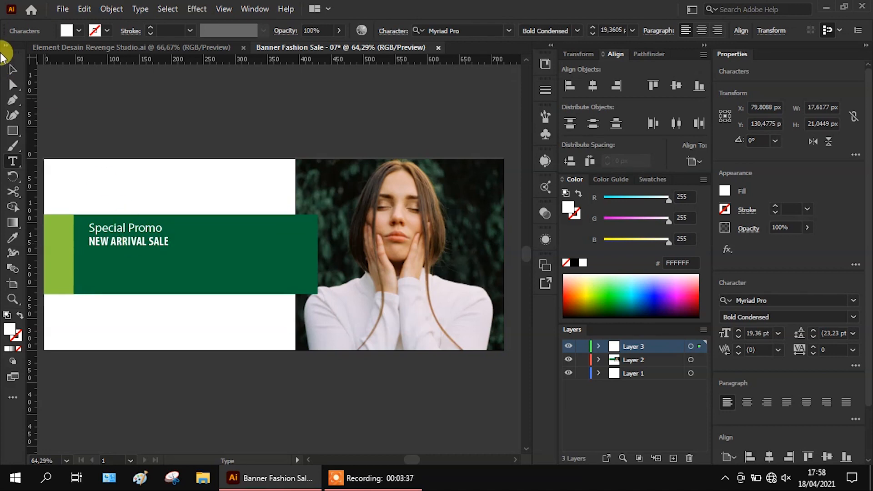
{"action": "left_click", "coordinate": [12, 70]}
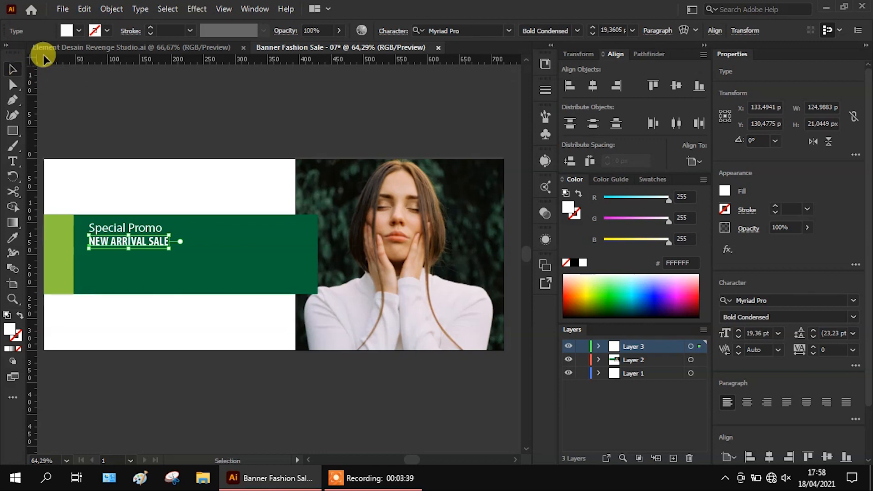
{"action": "left_click_drag", "start_coordinate": [170, 249], "coordinate": [305, 272]}
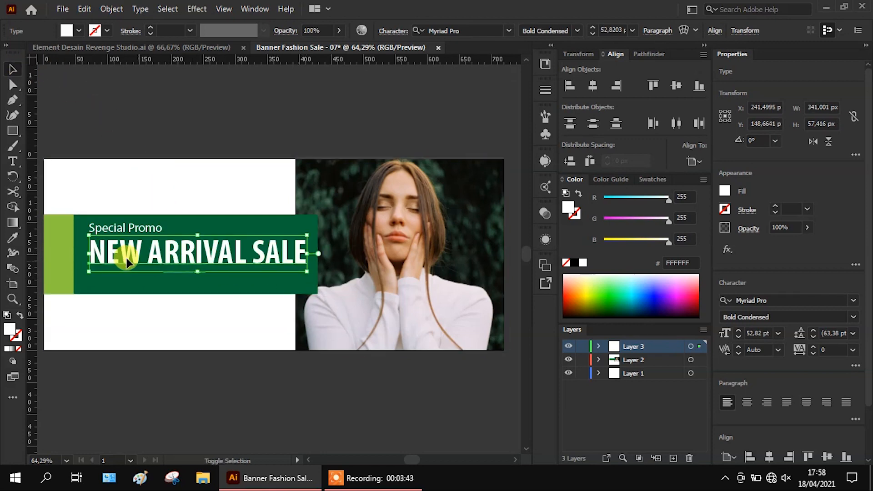
Step: Shift both text lines 4 px to the left and lower "Special Promo" 4 px towards the headline
{"action": "left_click", "coordinate": [134, 232], "text": "shift"}
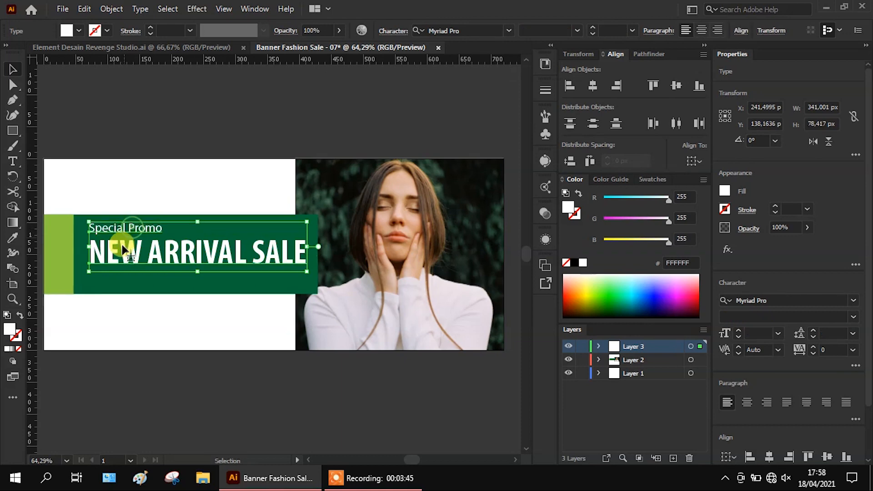
{"action": "key", "text": "ctrl+1"}
{"action": "left_click_drag", "start_coordinate": [133, 255], "coordinate": [129, 256]}
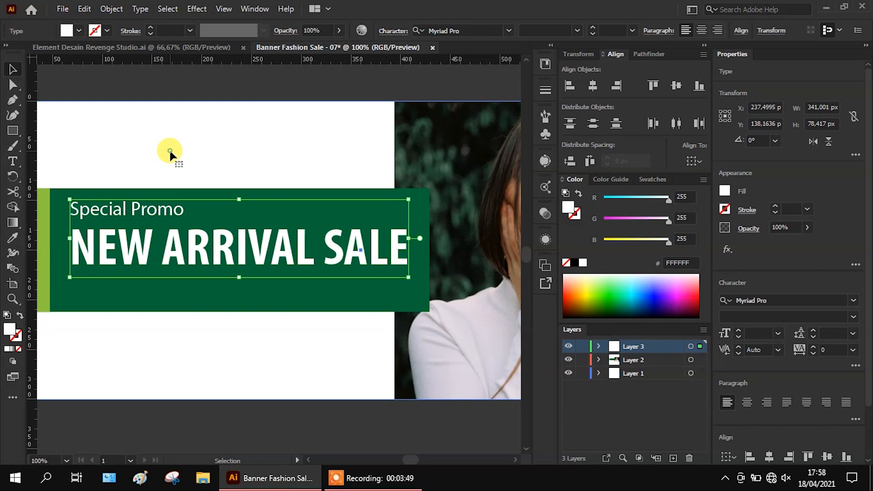
{"action": "left_click", "coordinate": [170, 149]}
{"action": "left_click_drag", "start_coordinate": [145, 215], "coordinate": [145, 220]}
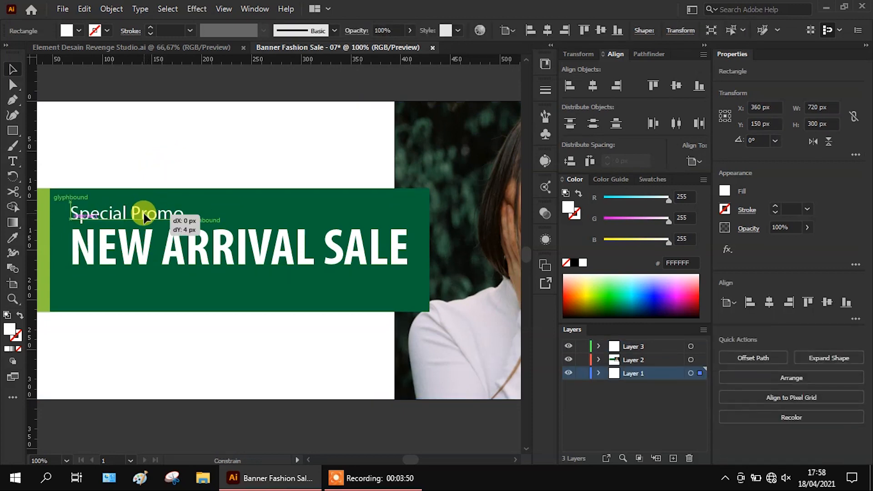
{"action": "left_click", "coordinate": [171, 151]}
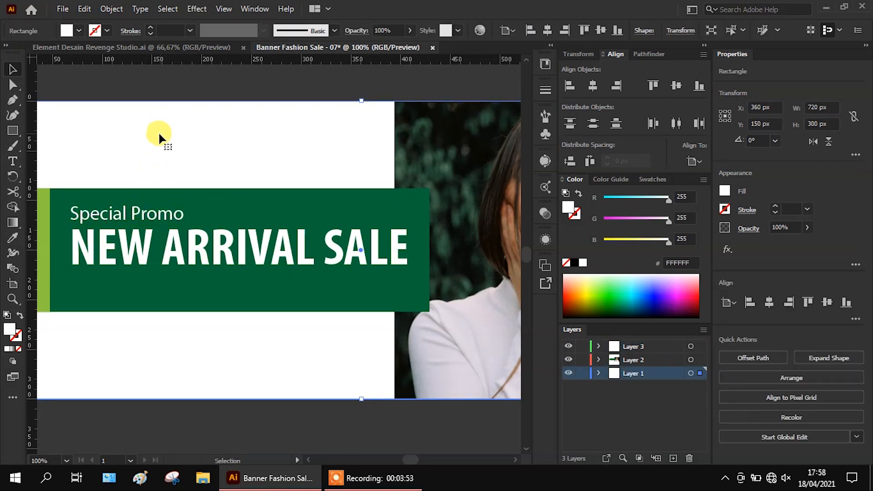
{"action": "scroll", "coordinate": [195, 266], "scroll_direction": "down", "scroll_amount": 1}
{"action": "left_click", "coordinate": [277, 100]}
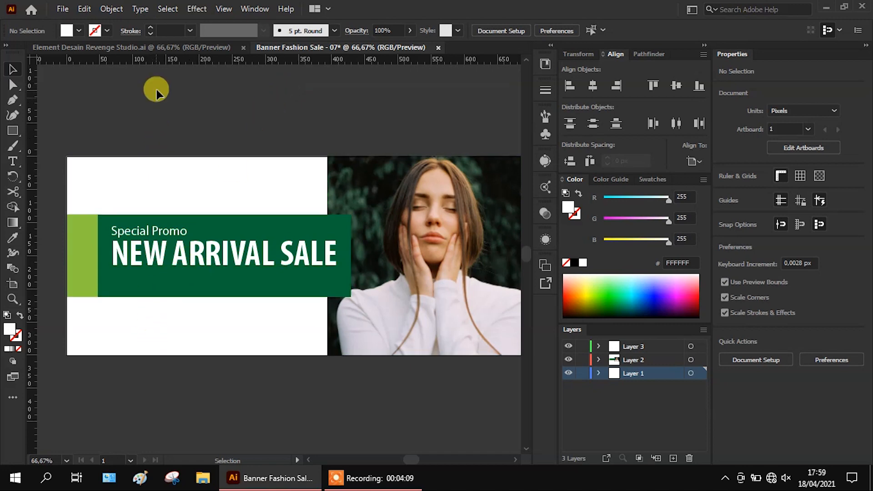
Step: Copy the horizontal red-and-black Revenge Studio logo from Element Desain Revenge Studio.ai and return to the banner document
{"action": "left_click", "coordinate": [157, 46]}
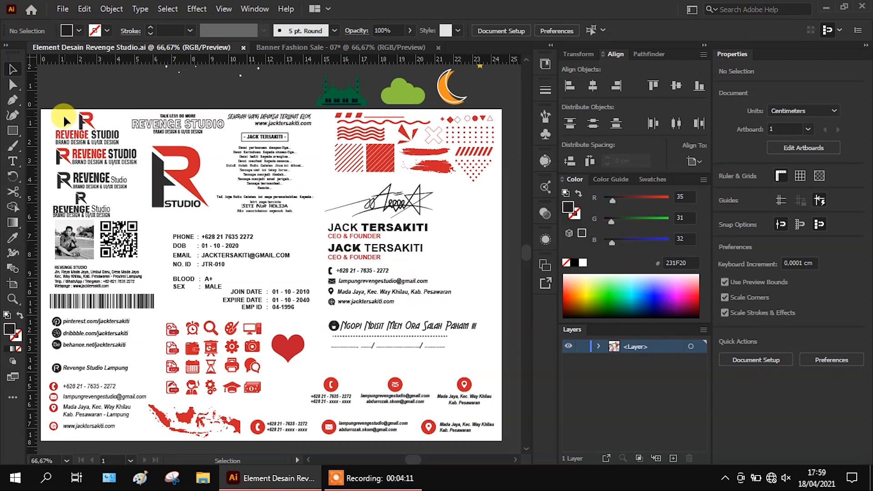
{"action": "left_click_drag", "start_coordinate": [48, 152], "coordinate": [114, 167]}
{"action": "key", "text": "ctrl+c"}
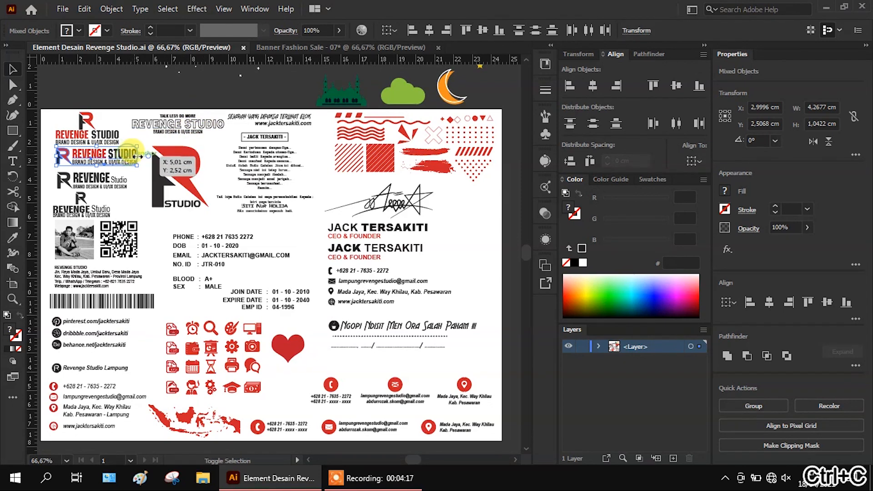
{"action": "key", "text": "ctrl+c"}
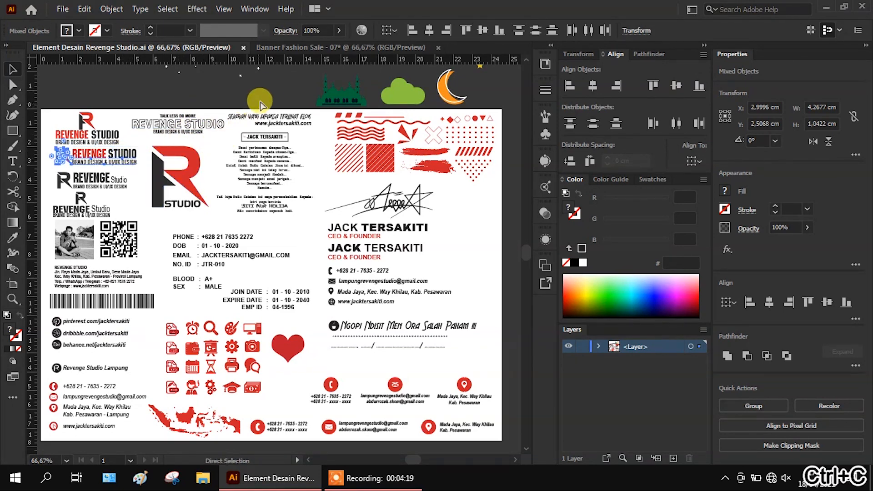
{"action": "left_click", "coordinate": [300, 46]}
{"action": "key", "text": "ctrl+v"}
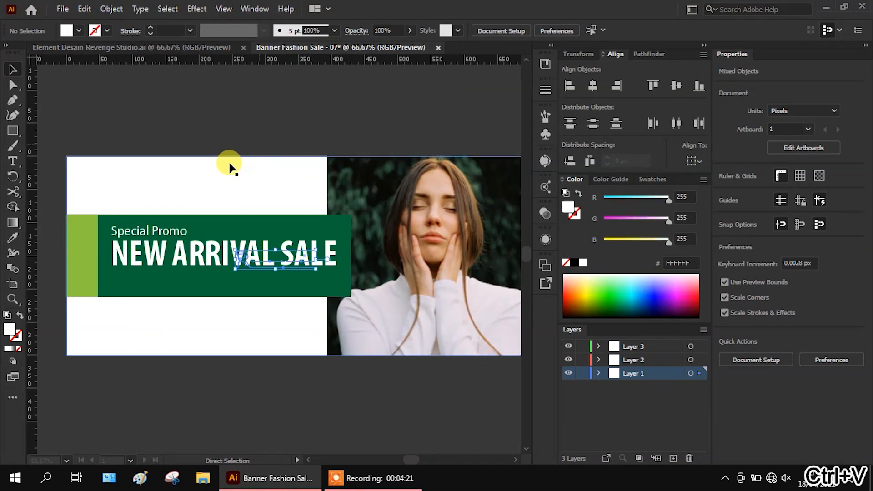
{"action": "left_click_drag", "start_coordinate": [265, 262], "coordinate": [312, 218]}
{"action": "key", "text": "ctrl+z"}
Step: Paste the logo onto Layer 3, enlarge it to about 156 px wide and place it above the green band
{"action": "left_click", "coordinate": [291, 106]}
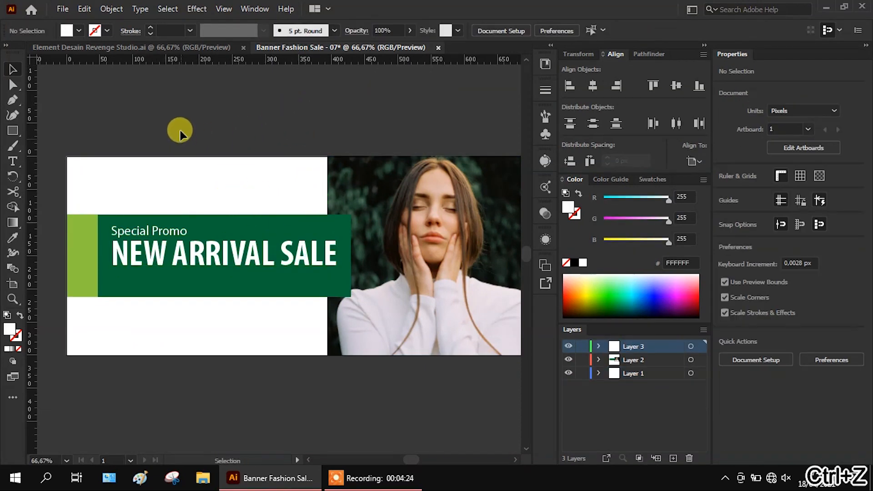
{"action": "key", "text": "ctrl+v"}
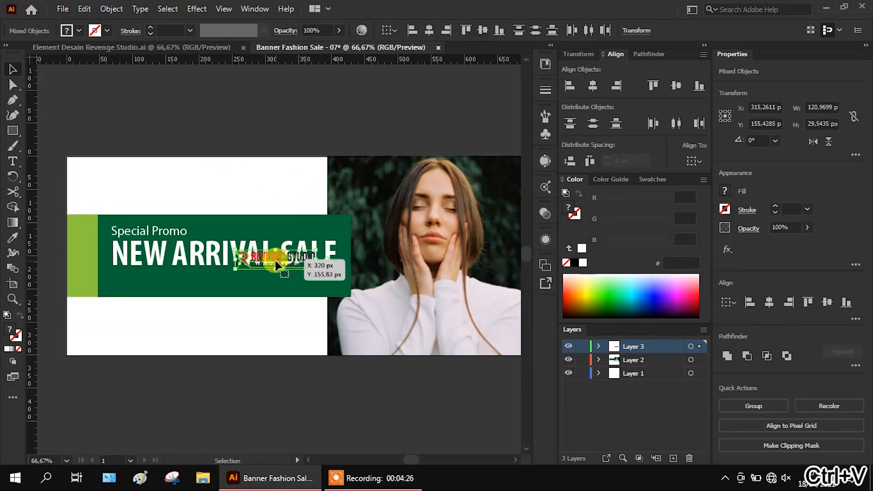
{"action": "left_click_drag", "start_coordinate": [273, 260], "coordinate": [204, 194]}
{"action": "left_click", "coordinate": [206, 135]}
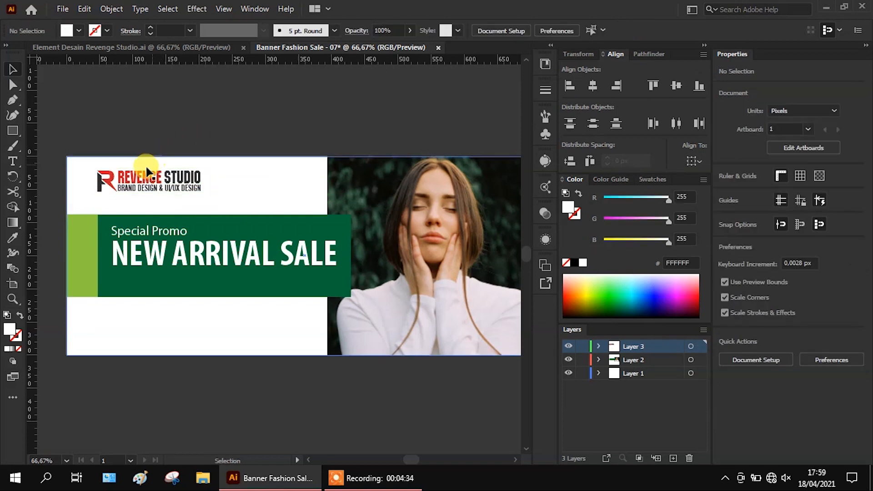
{"action": "scroll", "coordinate": [135, 199], "scroll_direction": "up", "scroll_amount": 2}
{"action": "left_click", "coordinate": [60, 179]}
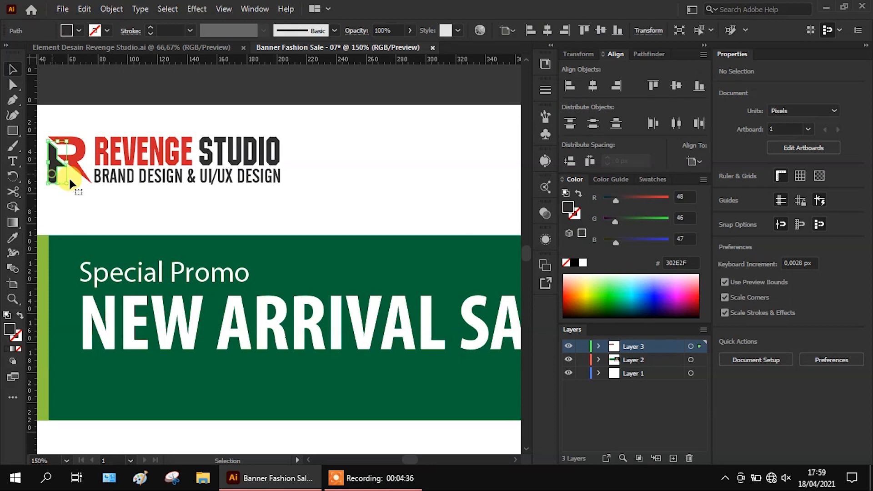
{"action": "left_click", "coordinate": [265, 159], "text": "shift"}
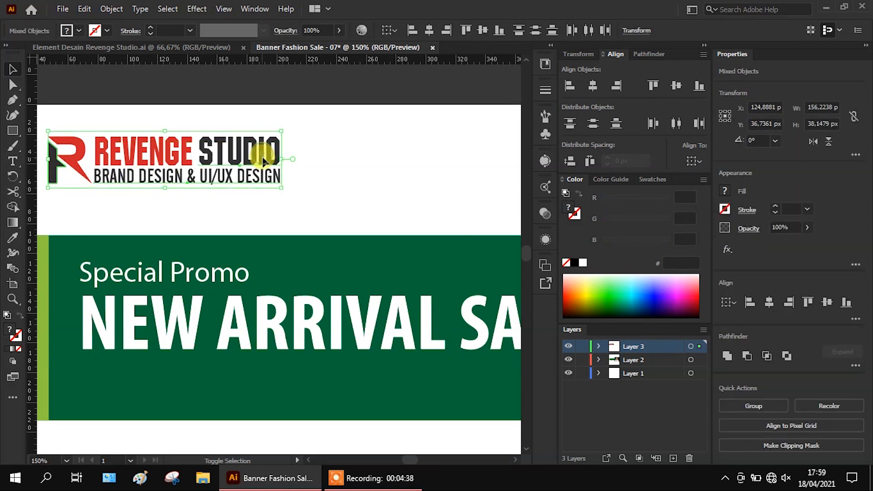
{"action": "scroll", "coordinate": [247, 176], "scroll_direction": "down", "scroll_amount": 1}
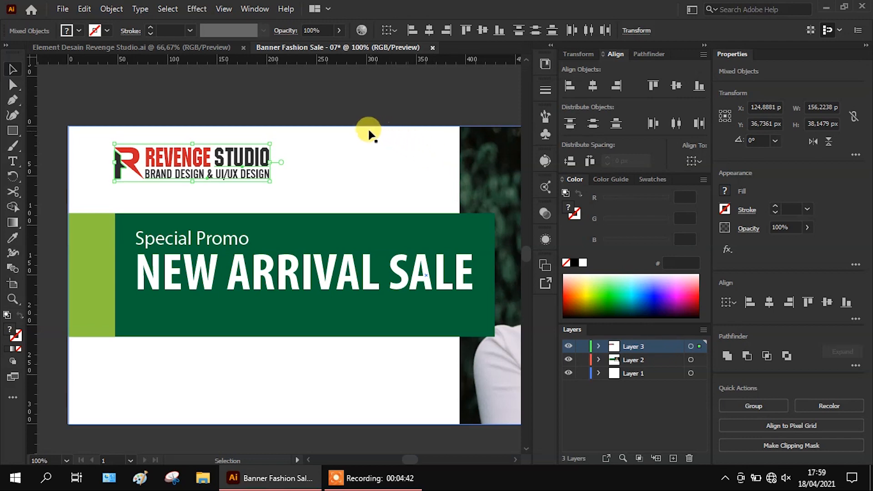
{"action": "left_click", "coordinate": [328, 103]}
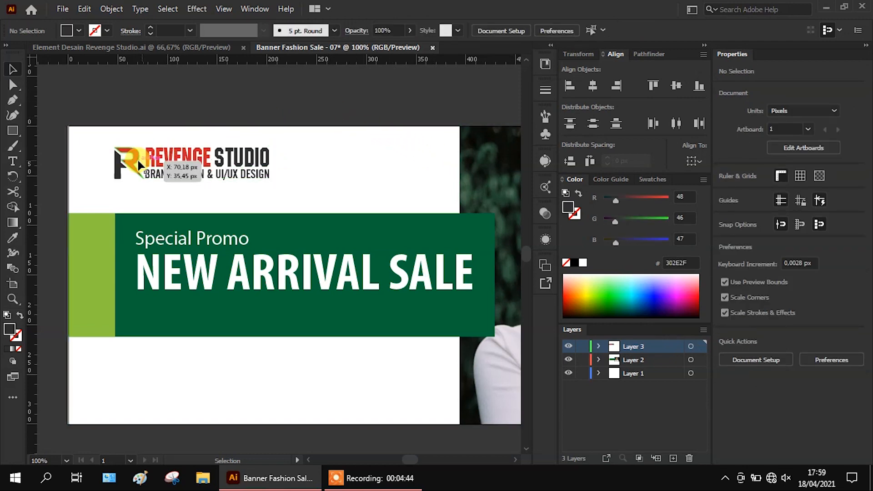
Step: Recolor the logo's red R shape and the word "REVENGE" with the band's dark green 006838 using the Eyedropper
{"action": "left_click", "coordinate": [137, 159]}
{"action": "left_click", "coordinate": [164, 162], "text": "shift"}
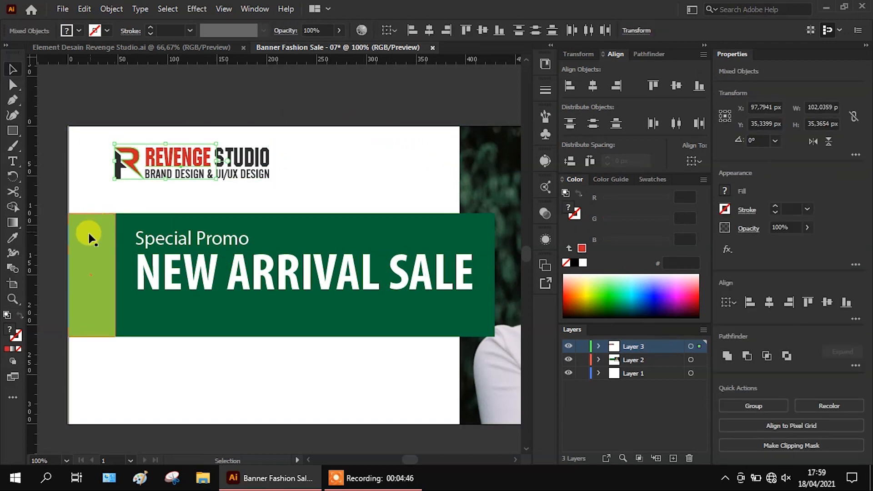
{"action": "left_click", "coordinate": [12, 239]}
{"action": "left_click", "coordinate": [383, 220]}
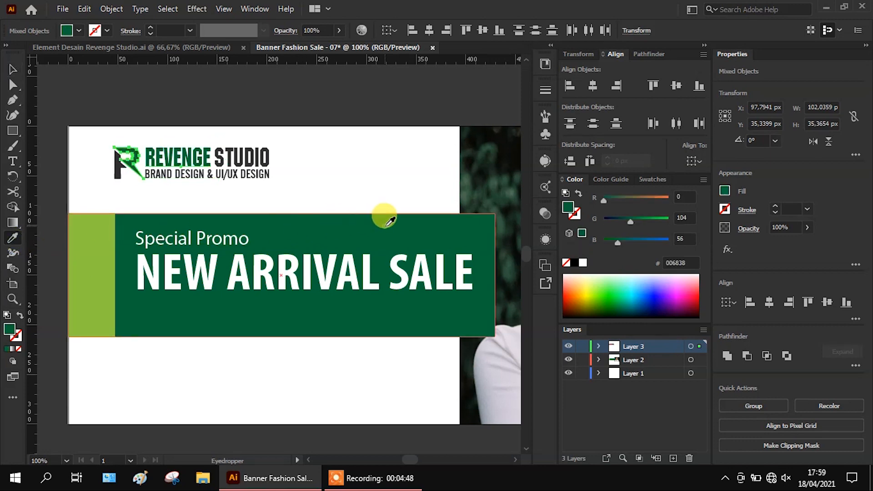
{"action": "left_click", "coordinate": [13, 69]}
{"action": "left_click", "coordinate": [131, 84]}
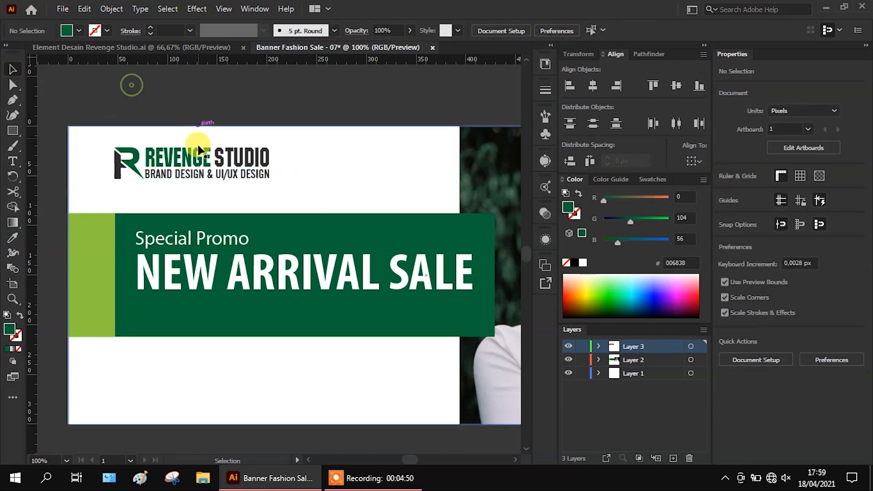
Step: Draw a dark green rectangle about 227 x 34 px in the white area below the green band
{"action": "scroll", "coordinate": [190, 207], "scroll_direction": "down", "scroll_amount": 1}
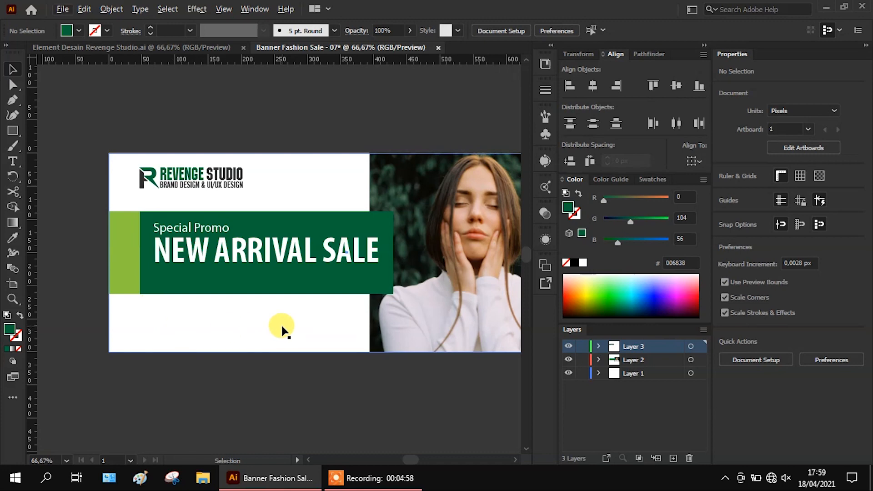
{"action": "scroll", "coordinate": [282, 324], "scroll_direction": "up", "scroll_amount": 1}
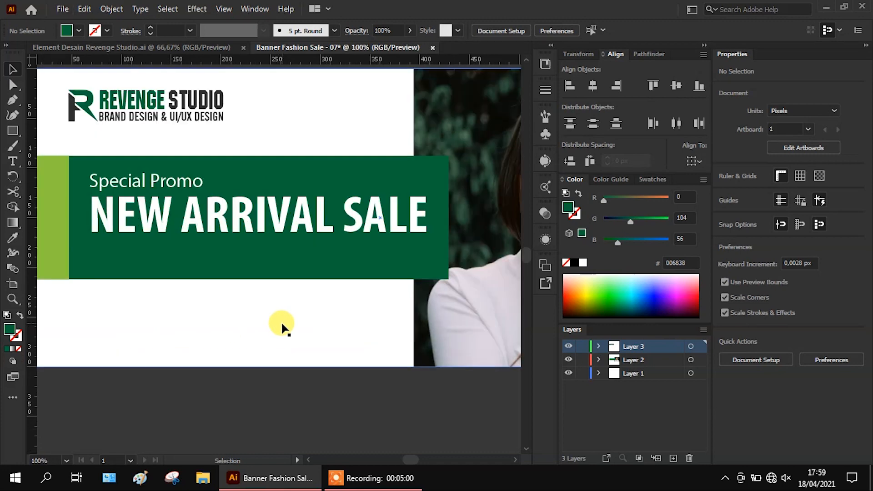
{"action": "left_click", "coordinate": [13, 130]}
{"action": "left_click_drag", "start_coordinate": [68, 312], "coordinate": [295, 344]}
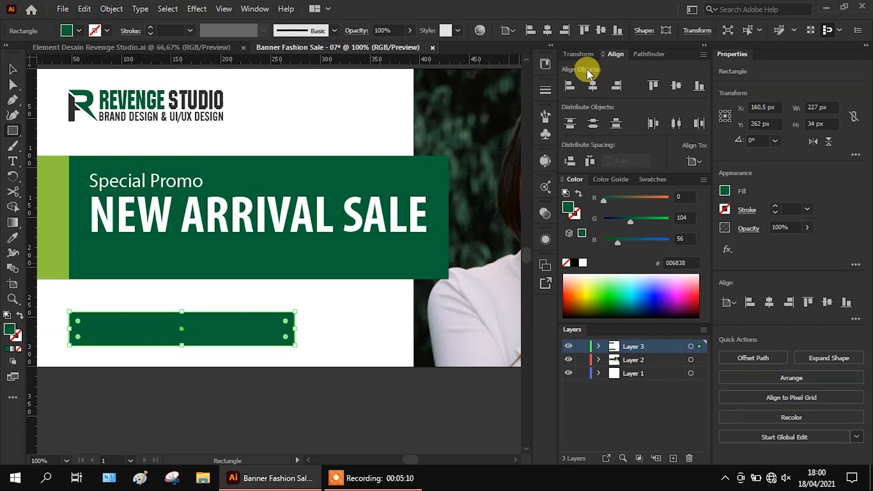
{"action": "left_click", "coordinate": [12, 69]}
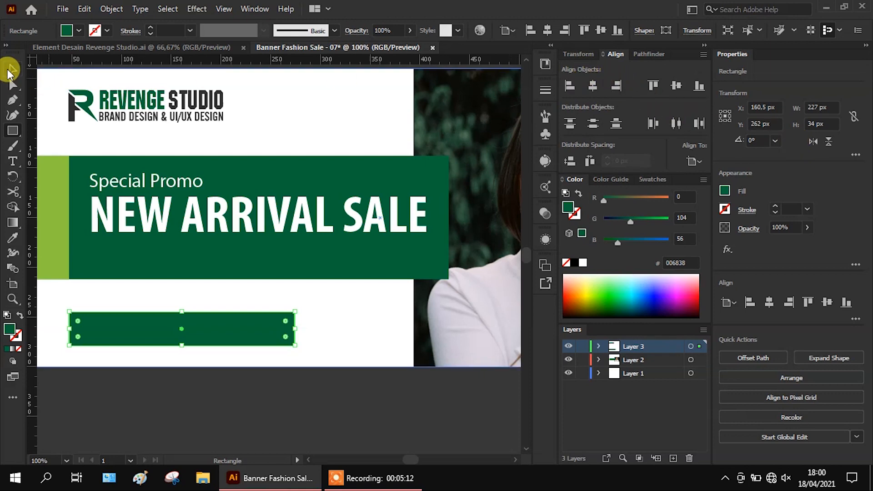
{"action": "left_click", "coordinate": [337, 428]}
Step: Shear the small green rectangle by 20° and move it about 6 px right to line up with the dark green band
{"action": "left_click", "coordinate": [241, 330]}
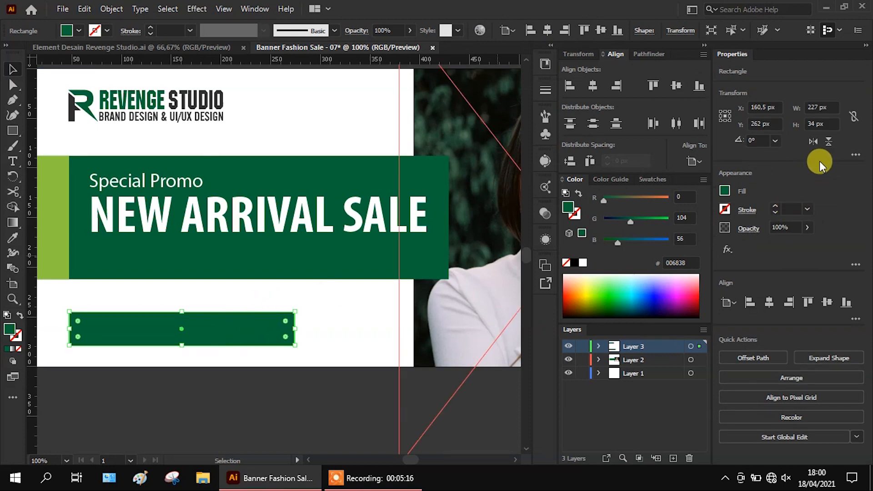
{"action": "left_click", "coordinate": [575, 56]}
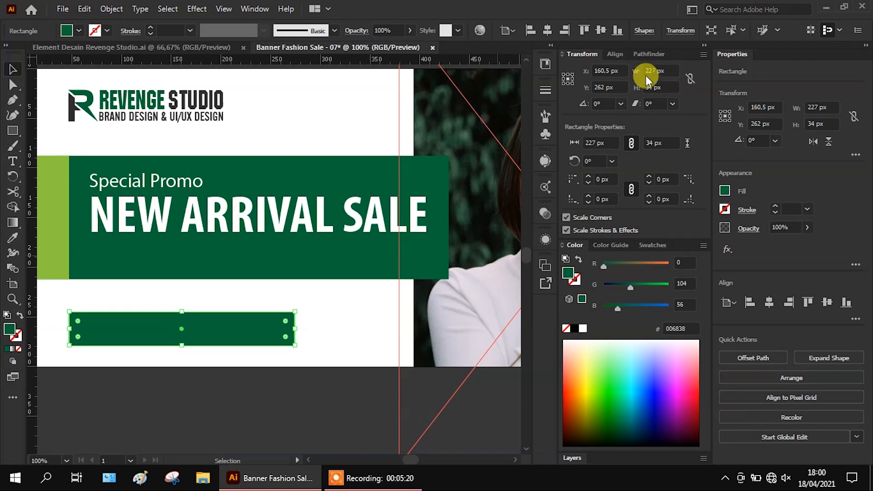
{"action": "left_click", "coordinate": [673, 103]}
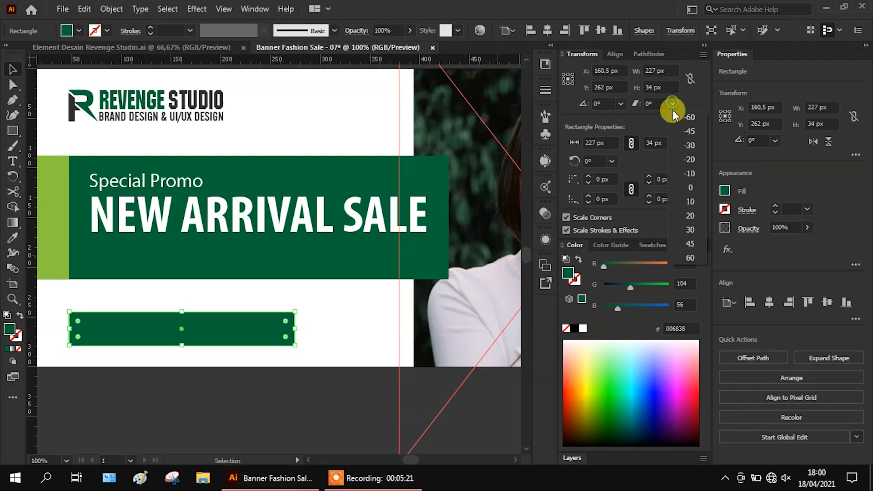
{"action": "left_click", "coordinate": [690, 220]}
{"action": "left_click", "coordinate": [208, 395]}
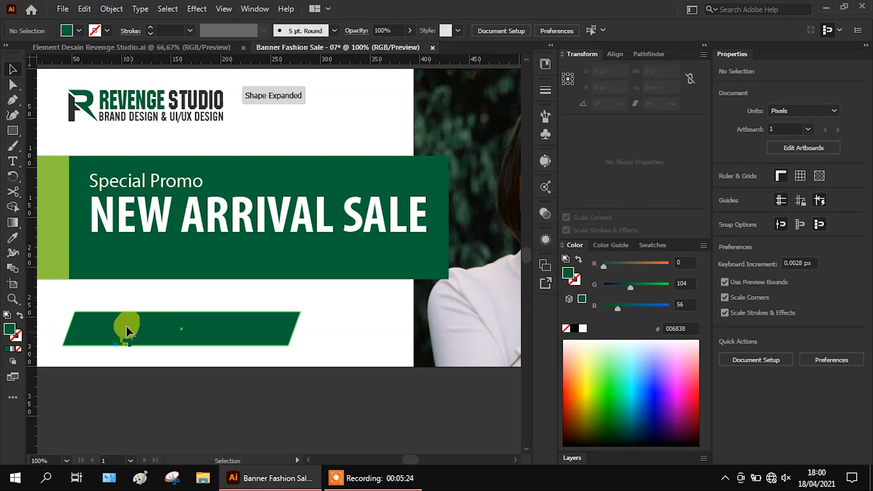
{"action": "left_click_drag", "start_coordinate": [122, 332], "coordinate": [129, 334]}
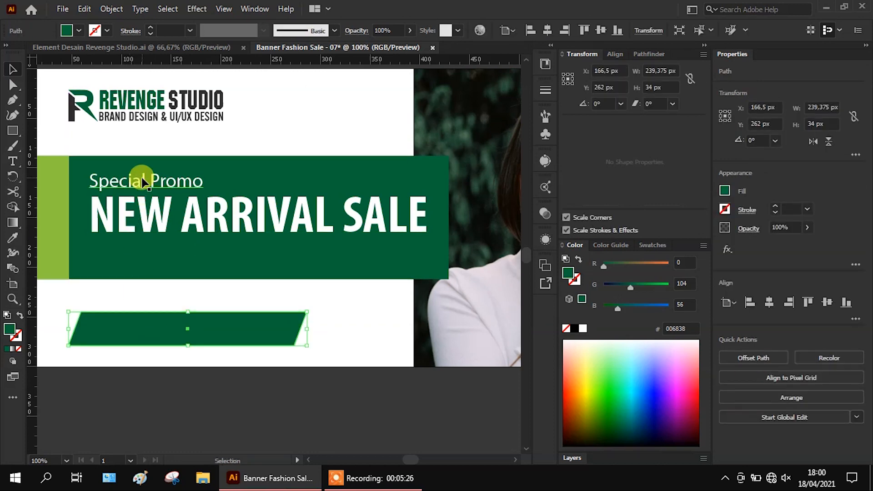
Step: Duplicate the "NEW ARRIVAL SALE" headline just below the artboard and bring the copy to the front
{"action": "left_click", "coordinate": [153, 214]}
{"action": "left_click_drag", "start_coordinate": [155, 213], "coordinate": [155, 325]}
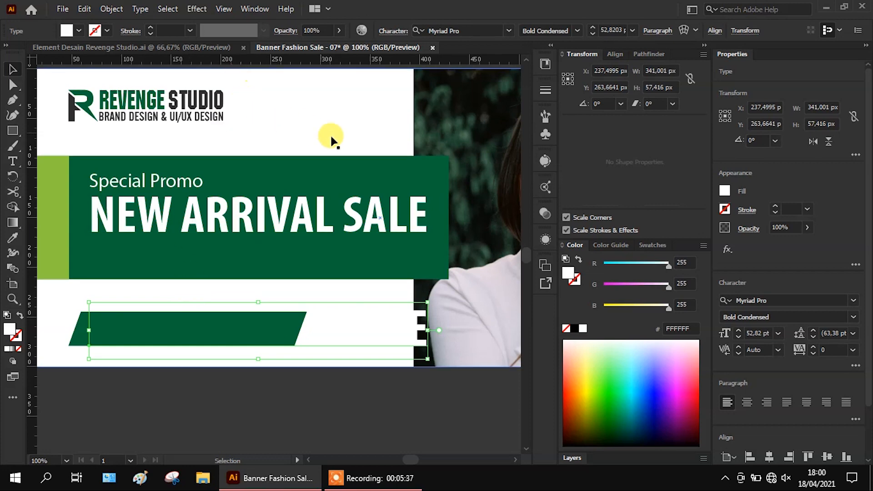
{"action": "left_click_drag", "start_coordinate": [394, 321], "coordinate": [384, 388]}
{"action": "right_click", "coordinate": [385, 387]}
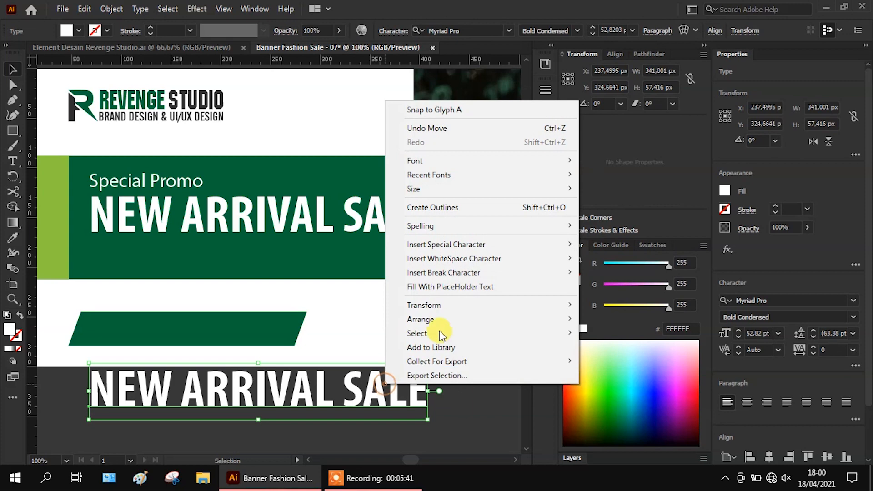
{"action": "mouse_move", "coordinate": [503, 314]}
{"action": "left_click", "coordinate": [598, 319]}
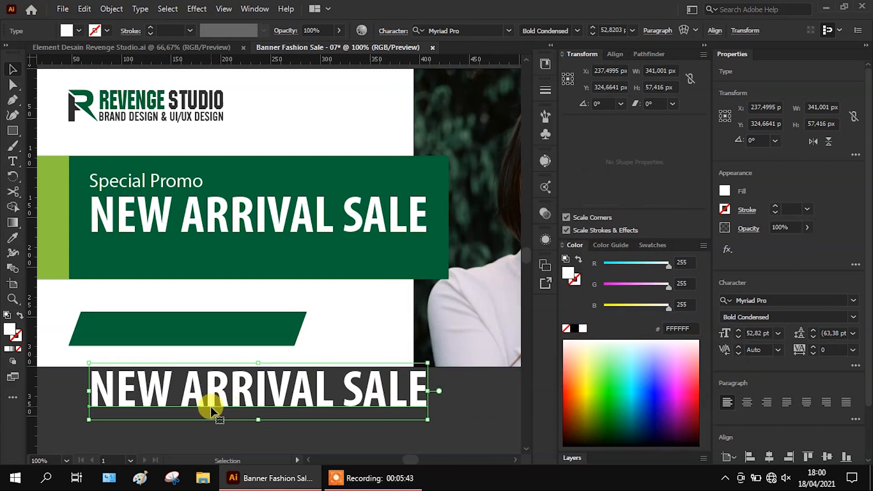
Step: Fit the headline copy onto the slanted label at about 26.33 pt and change its text to "UP TO 50% OFF"
{"action": "left_click_drag", "start_coordinate": [209, 395], "coordinate": [212, 346]}
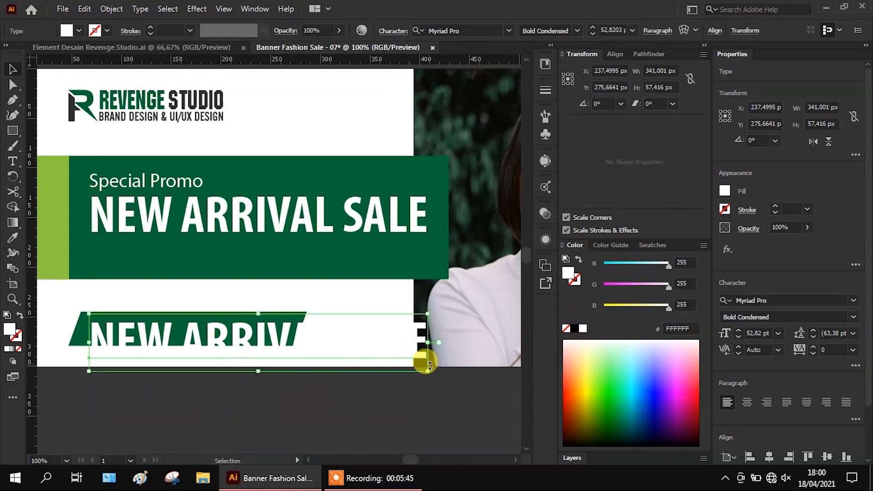
{"action": "left_click_drag", "start_coordinate": [426, 369], "coordinate": [258, 348]}
{"action": "double_click", "coordinate": [201, 334]}
{"action": "key", "text": "ctrl+a"}
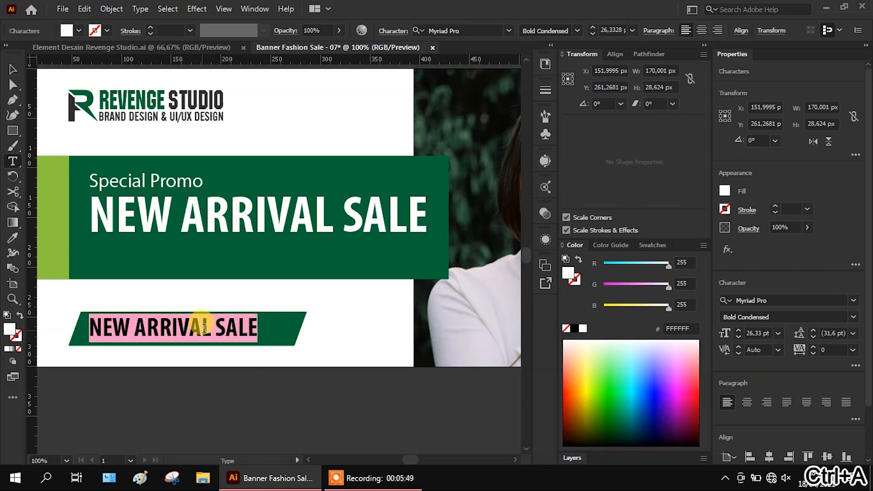
{"action": "type", "text": "UP TO"}
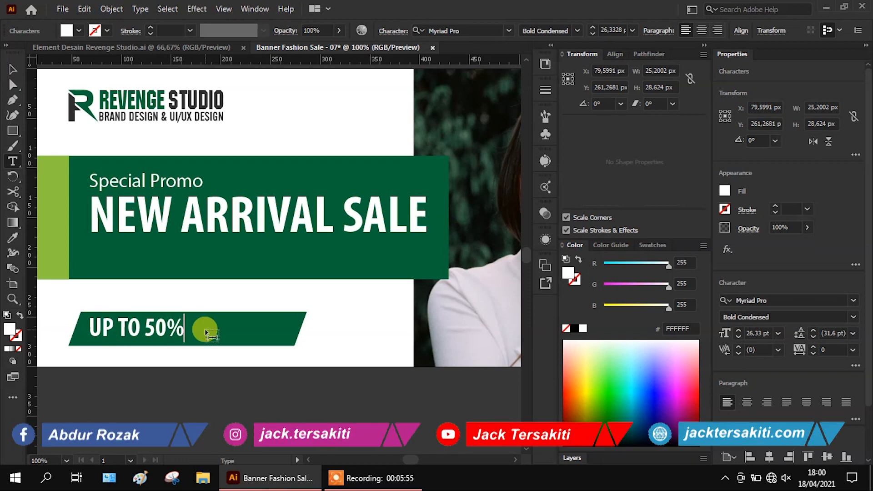
{"action": "type", "text": " 50% PE"}
{"action": "key", "text": "BackSpace"}
{"action": "type", "text": "OFF"}
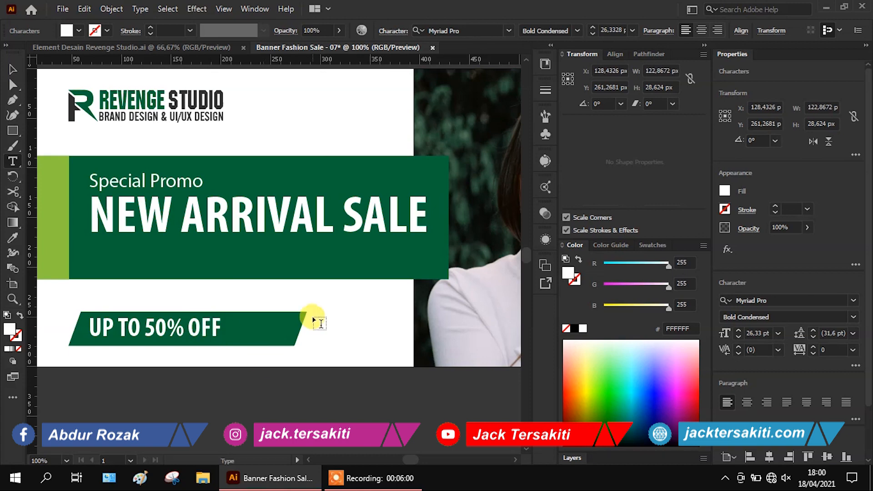
{"action": "left_click", "coordinate": [326, 123]}
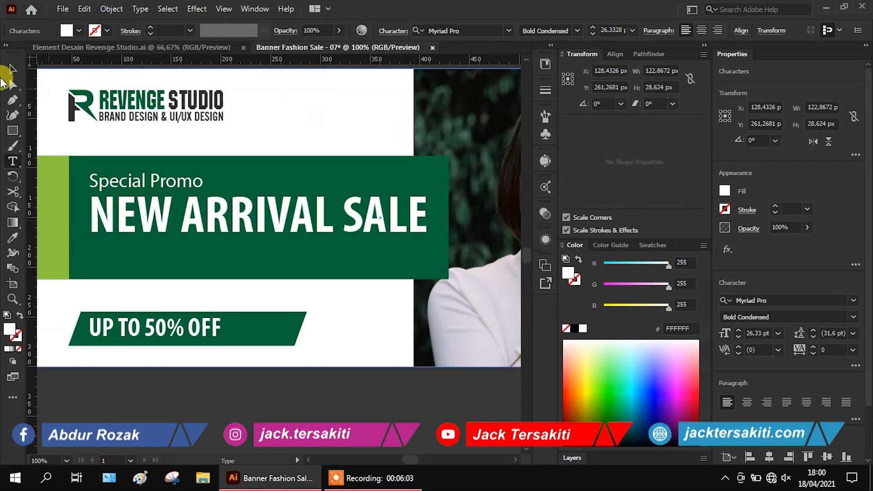
Step: Move the "UP TO 50% OFF" text about 3 px down to center it vertically in the slanted label
{"action": "left_click", "coordinate": [7, 72]}
{"action": "left_click", "coordinate": [156, 328]}
{"action": "scroll", "coordinate": [94, 359], "scroll_direction": "up", "scroll_amount": 2}
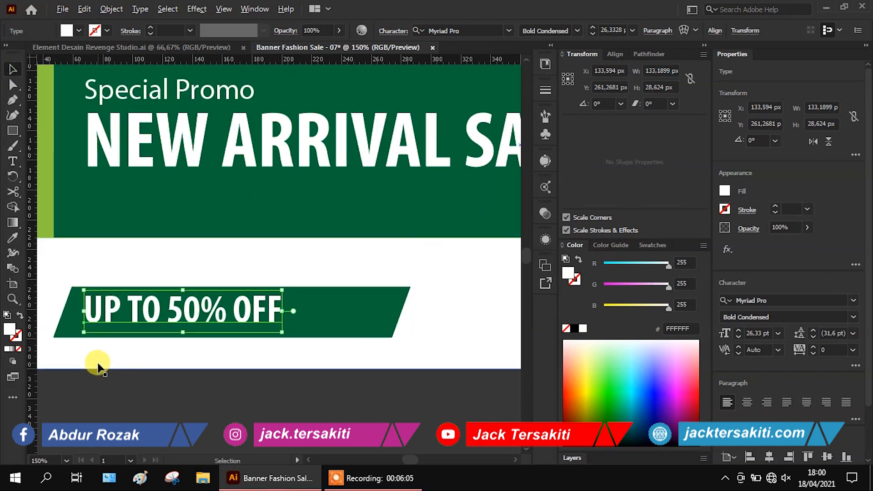
{"action": "left_click_drag", "start_coordinate": [111, 296], "coordinate": [111, 303]}
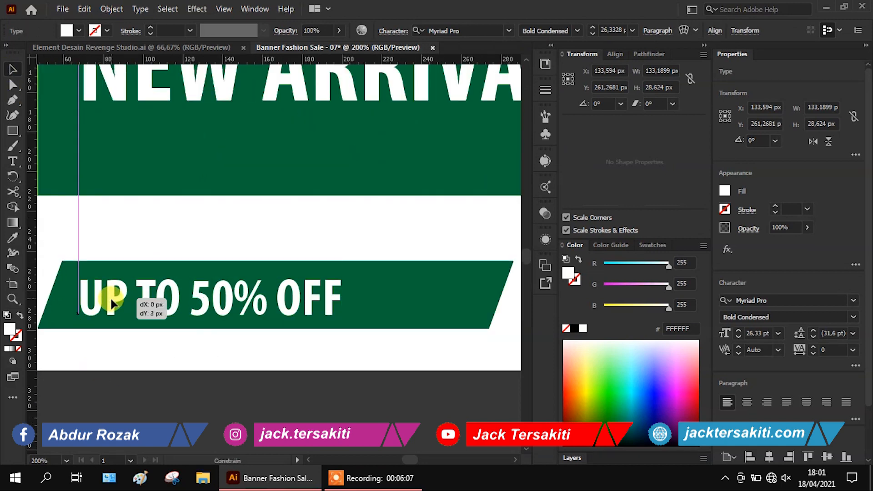
Step: Narrow the slanted label around its center to about 172 px wide and shear it to a steeper slant
{"action": "left_click", "coordinate": [388, 297]}
{"action": "left_click_drag", "start_coordinate": [512, 297], "coordinate": [379, 297]}
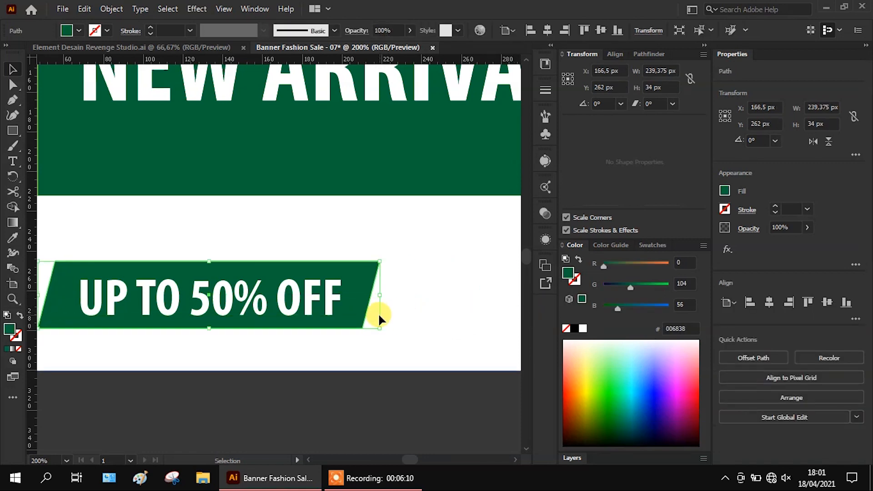
{"action": "left_click", "coordinate": [672, 104]}
{"action": "left_click", "coordinate": [688, 200]}
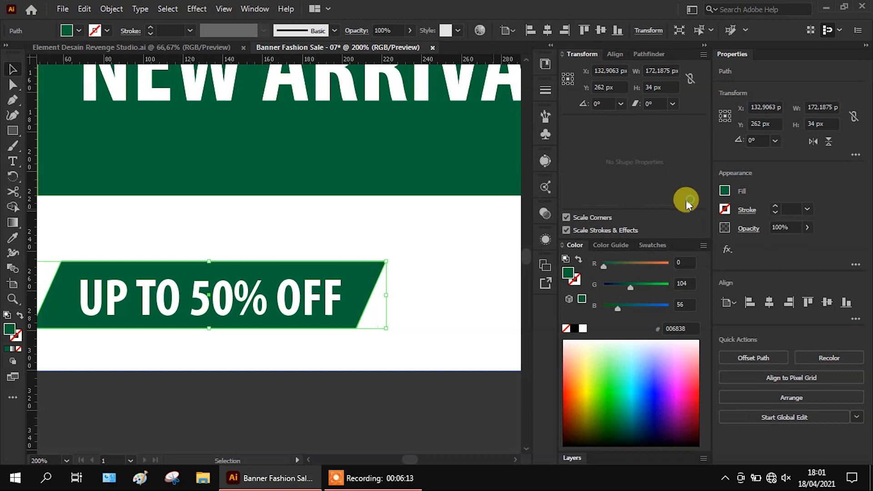
{"action": "left_click", "coordinate": [430, 218]}
{"action": "scroll", "coordinate": [423, 273], "scroll_direction": "down", "scroll_amount": 2, "text": "alt"}
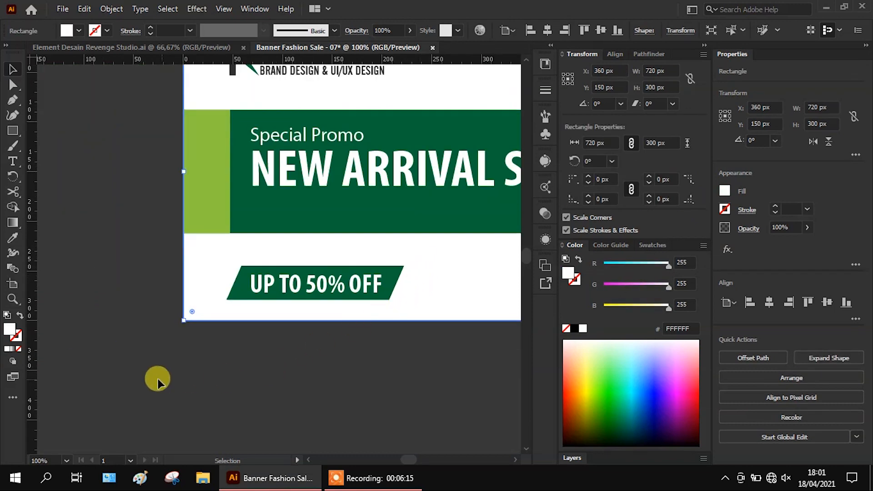
{"action": "scroll", "coordinate": [146, 380], "scroll_direction": "down", "scroll_amount": 1, "text": "alt"}
{"action": "left_click", "coordinate": [306, 412]}
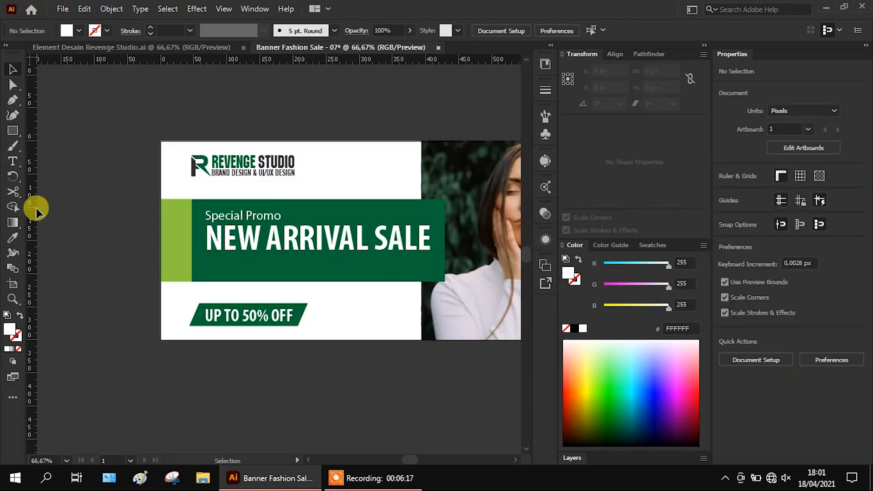
Step: Fill the slanted label with the light green swatch that matches the strip beside the dark green band
{"action": "scroll", "coordinate": [43, 262], "scroll_direction": "down", "scroll_amount": 1, "text": "alt"}
{"action": "scroll", "coordinate": [316, 306], "scroll_direction": "up", "scroll_amount": 1, "text": "alt"}
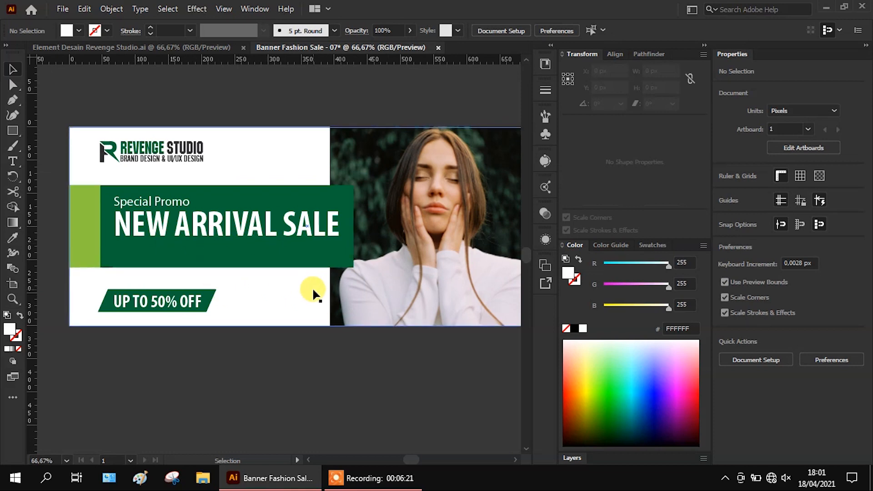
{"action": "left_click", "coordinate": [212, 300]}
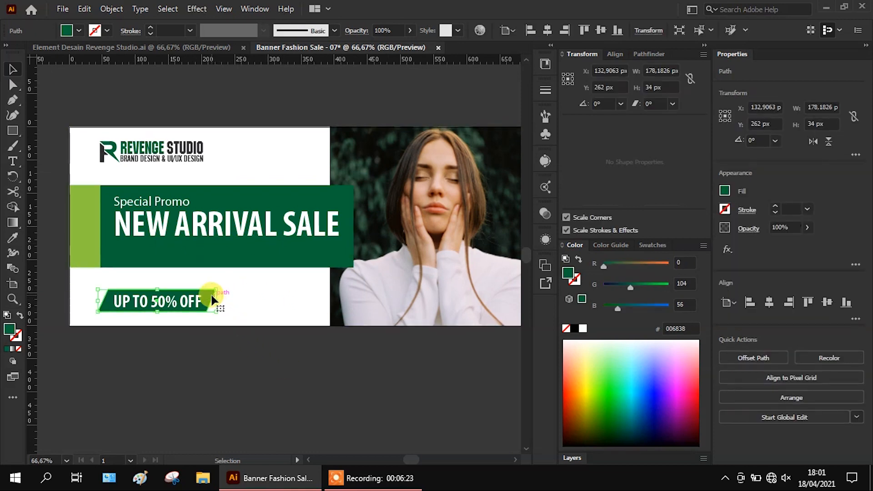
{"action": "left_click", "coordinate": [620, 54]}
{"action": "left_click", "coordinate": [651, 178]}
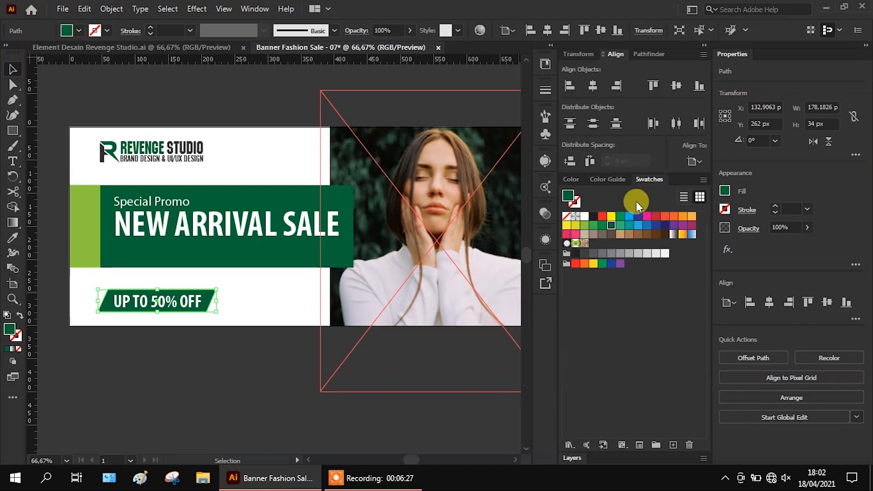
{"action": "left_click", "coordinate": [582, 226]}
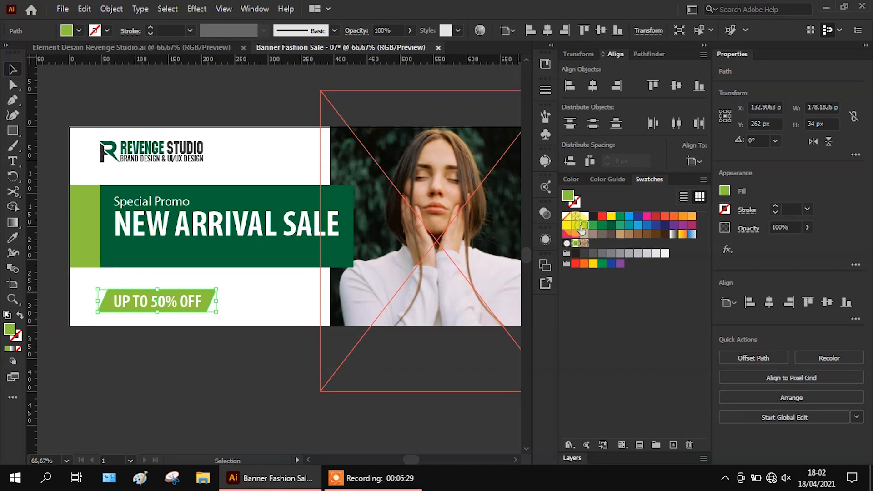
Step: Move the slanted label together with its text onto the dark green band, just under "SALE" in the headline
{"action": "left_click", "coordinate": [186, 303], "text": "shift"}
{"action": "left_click_drag", "start_coordinate": [187, 302], "coordinate": [310, 257]}
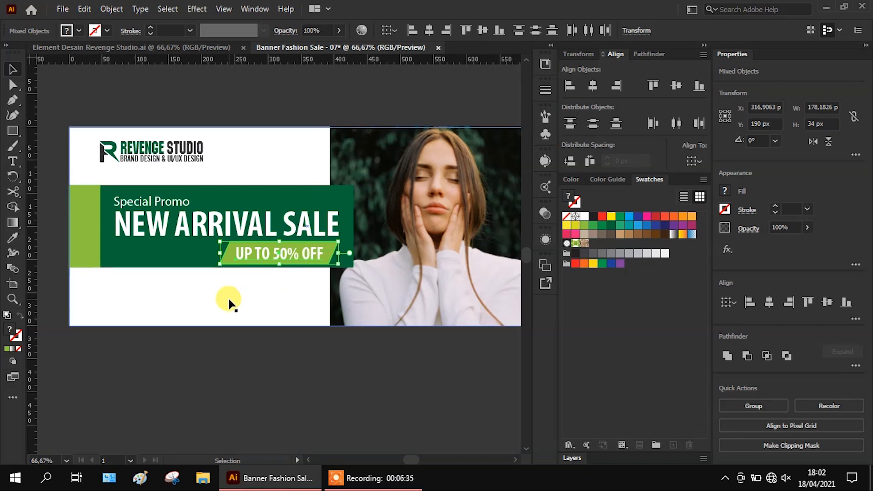
{"action": "left_click", "coordinate": [203, 336]}
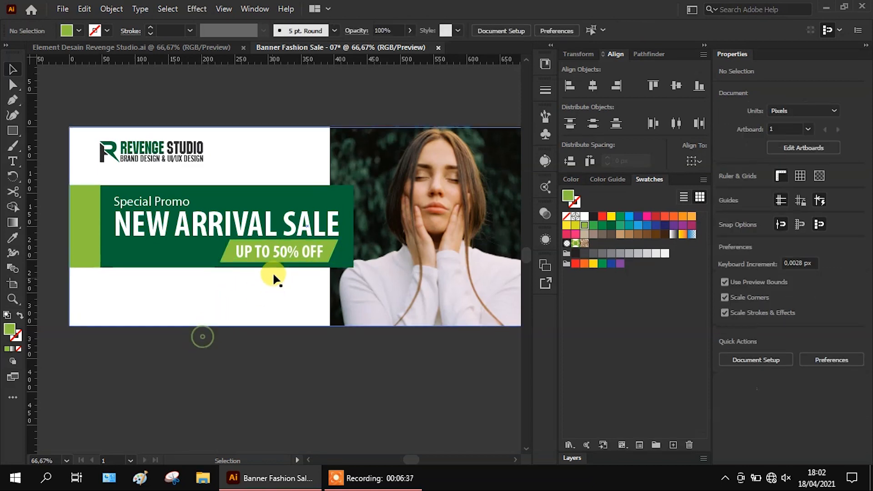
Step: Recolor the "UP TO 50% OFF" text with the band's dark green using the Eyedropper
{"action": "left_click", "coordinate": [318, 260]}
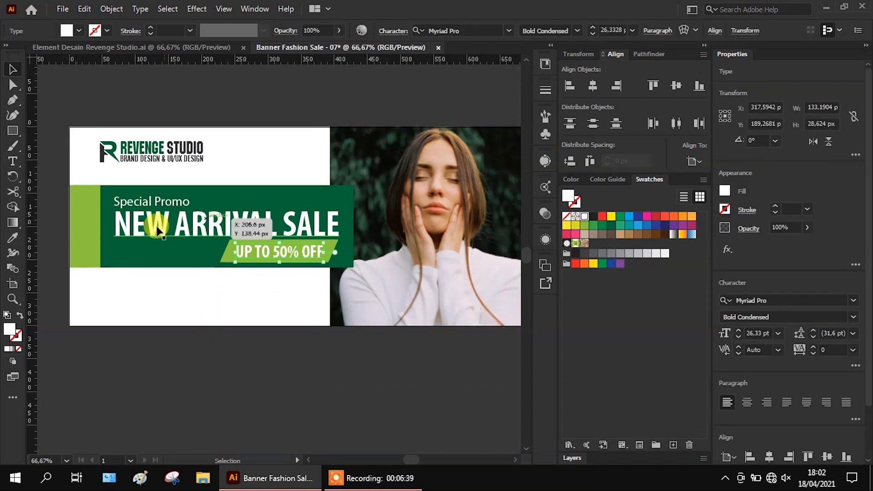
{"action": "left_click", "coordinate": [13, 237]}
{"action": "left_click", "coordinate": [133, 255]}
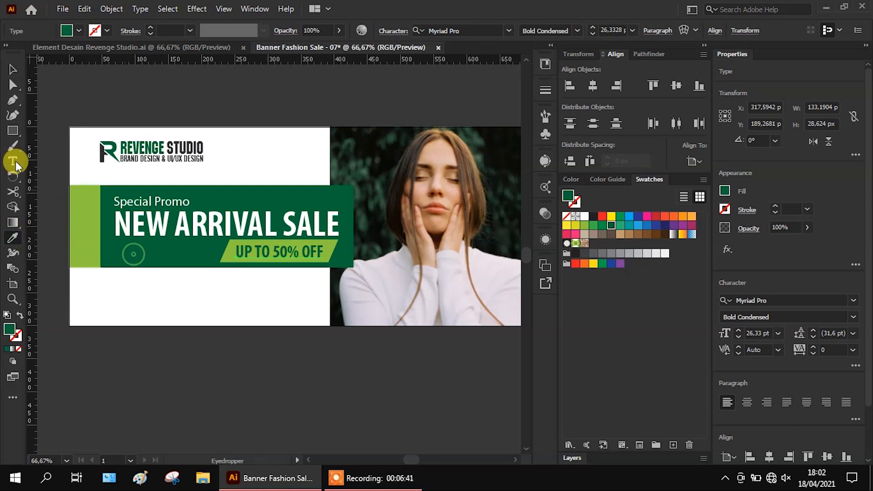
{"action": "left_click", "coordinate": [12, 70]}
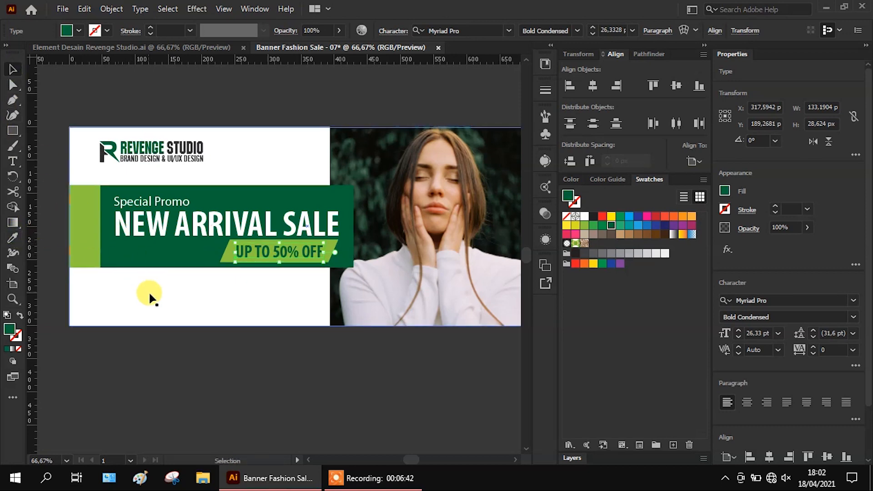
{"action": "left_click", "coordinate": [169, 294]}
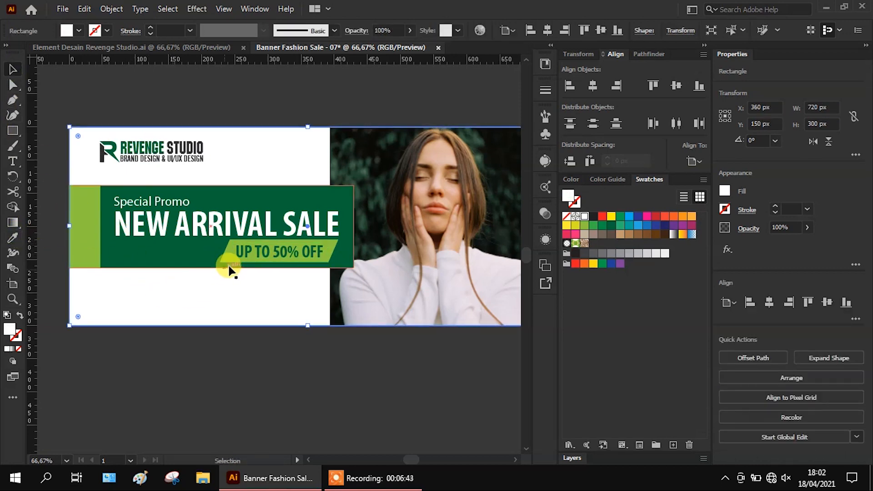
Step: Change the fill of the "UP TO 50% OFF" text to near-black
{"action": "left_click", "coordinate": [253, 251]}
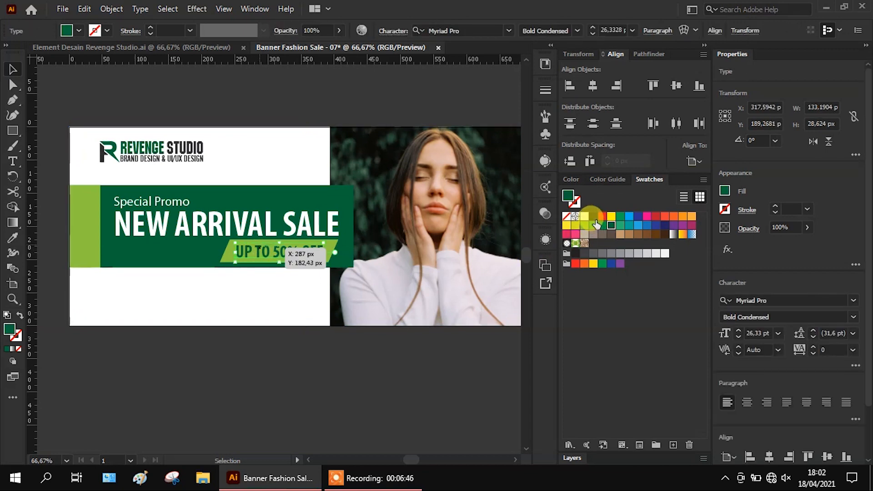
{"action": "left_click", "coordinate": [283, 297]}
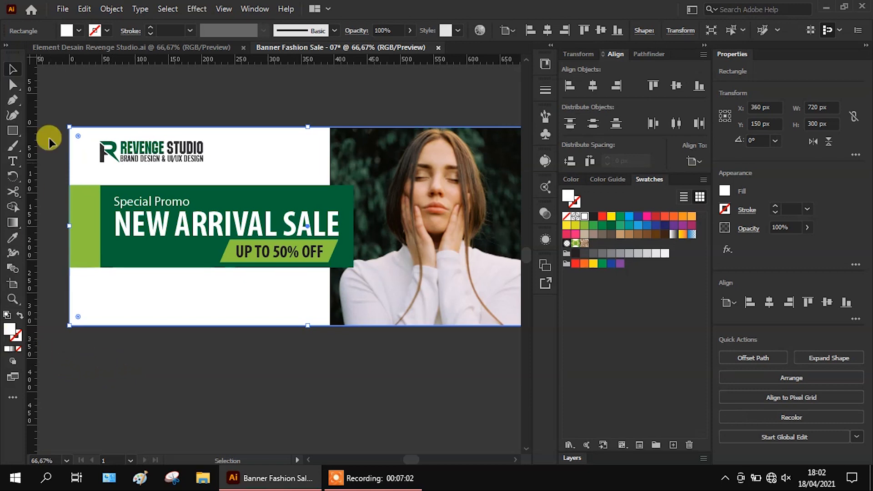
Step: Copy the Pinterest, Dribbble and Behance links from Element Desain Revenge Studio.ai into the fashion banner and place them apart from the label
{"action": "left_click", "coordinate": [116, 48]}
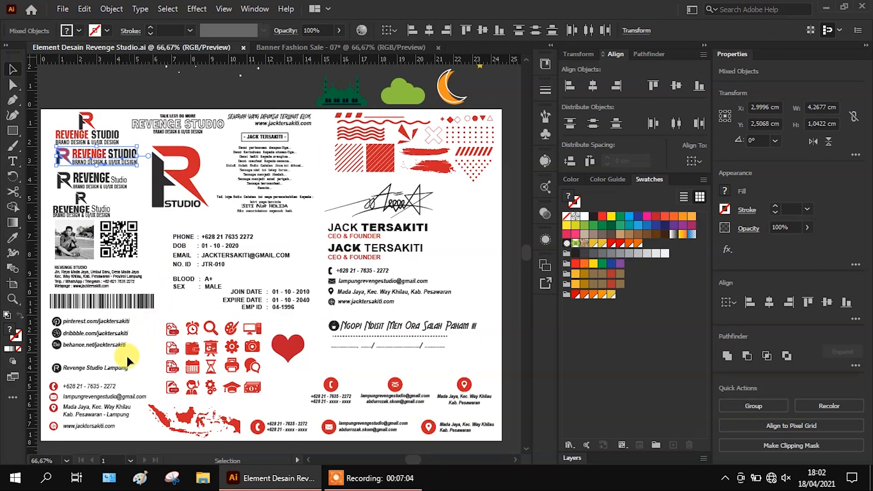
{"action": "key", "text": "ctrl+c"}
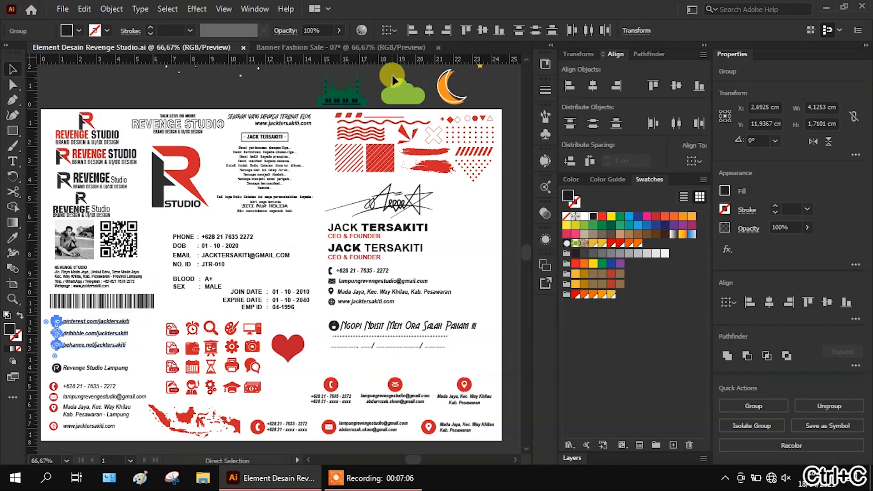
{"action": "left_click", "coordinate": [380, 47]}
{"action": "key", "text": "ctrl+v"}
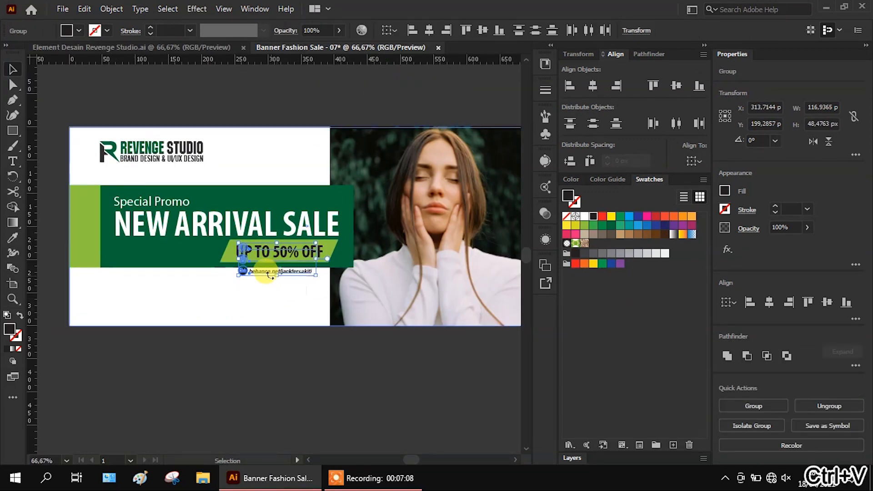
{"action": "left_click_drag", "start_coordinate": [267, 271], "coordinate": [351, 254]}
Step: Arrange the Pinterest, Dribbble and Behance links in one row in the white area below the green band
{"action": "left_click", "coordinate": [117, 364]}
{"action": "scroll", "coordinate": [108, 305], "scroll_direction": "up", "scroll_amount": 3}
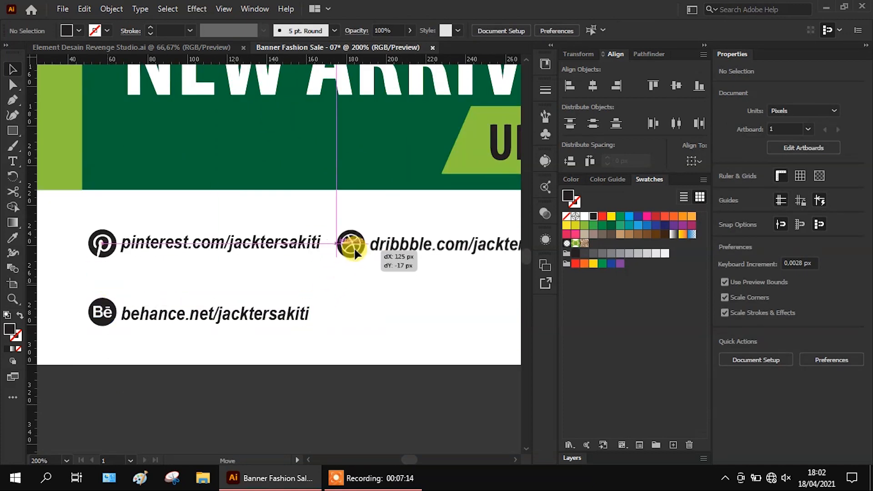
{"action": "scroll", "coordinate": [138, 324], "scroll_direction": "down", "scroll_amount": 1}
{"action": "scroll", "coordinate": [105, 336], "scroll_direction": "down", "scroll_amount": 1}
{"action": "left_click_drag", "start_coordinate": [109, 323], "coordinate": [354, 294]}
{"action": "left_click", "coordinate": [363, 309]}
{"action": "left_click", "coordinate": [376, 414]}
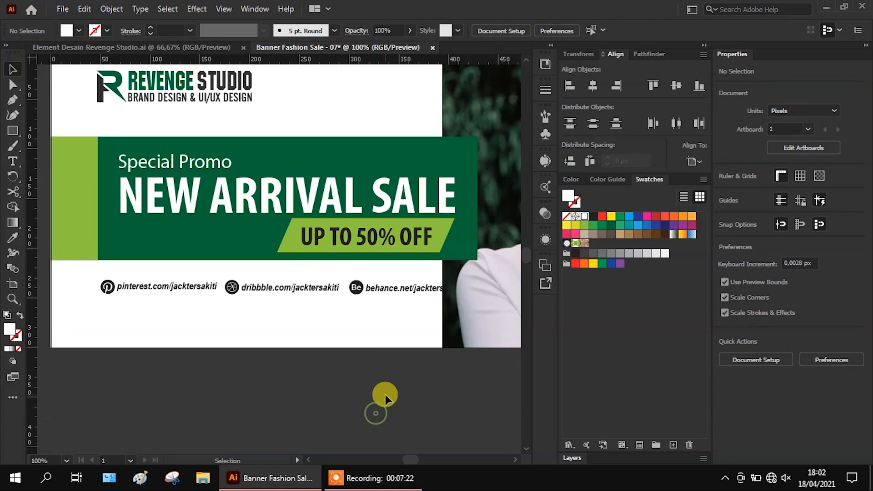
Step: Align the three social media links by their vertical centers and distribute them evenly across the row
{"action": "left_click", "coordinate": [375, 289]}
{"action": "left_click", "coordinate": [280, 288], "text": "shift"}
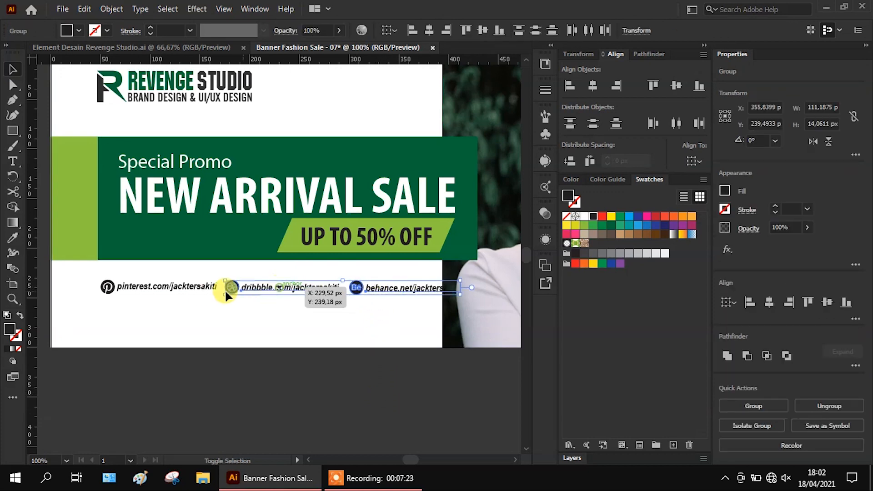
{"action": "left_click", "coordinate": [182, 288], "text": "shift"}
{"action": "left_click", "coordinate": [673, 86]}
{"action": "left_click", "coordinate": [676, 124]}
Step: Shrink the row of social media links proportionally to fit the white area and move it near the banner's lower edge
{"action": "left_click_drag", "start_coordinate": [461, 293], "coordinate": [435, 300]}
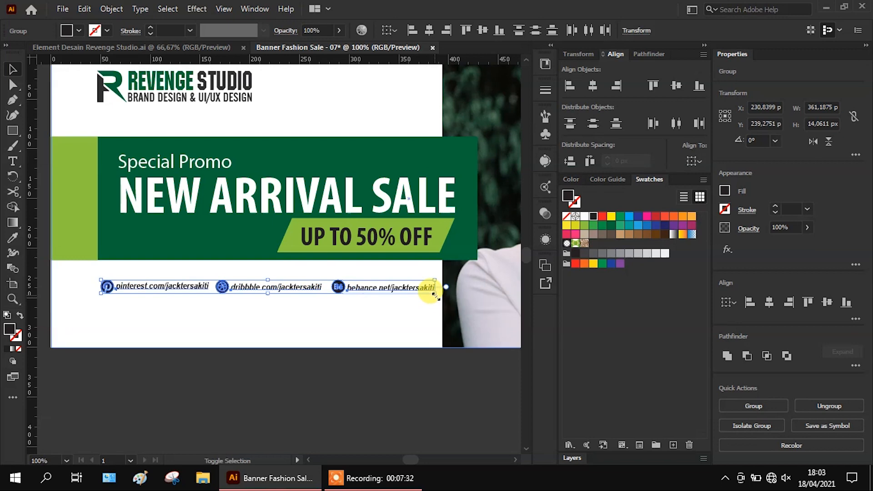
{"action": "left_click_drag", "start_coordinate": [307, 292], "coordinate": [275, 321]}
{"action": "left_click", "coordinate": [263, 380]}
{"action": "scroll", "coordinate": [263, 380], "scroll_direction": "down", "scroll_amount": 1}
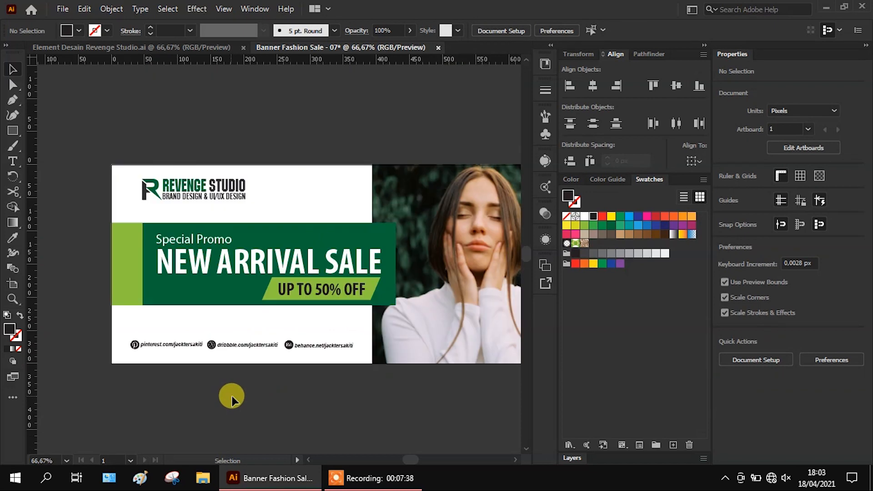
{"action": "scroll", "coordinate": [255, 379], "scroll_direction": "up", "scroll_amount": 3}
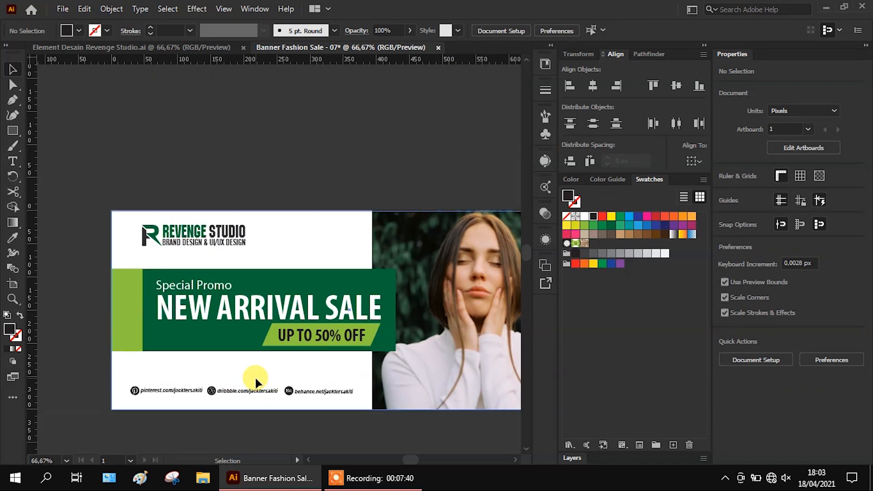
{"action": "scroll", "coordinate": [256, 380], "scroll_direction": "down", "scroll_amount": 3}
{"action": "scroll", "coordinate": [107, 415], "scroll_direction": "down", "scroll_amount": 1}
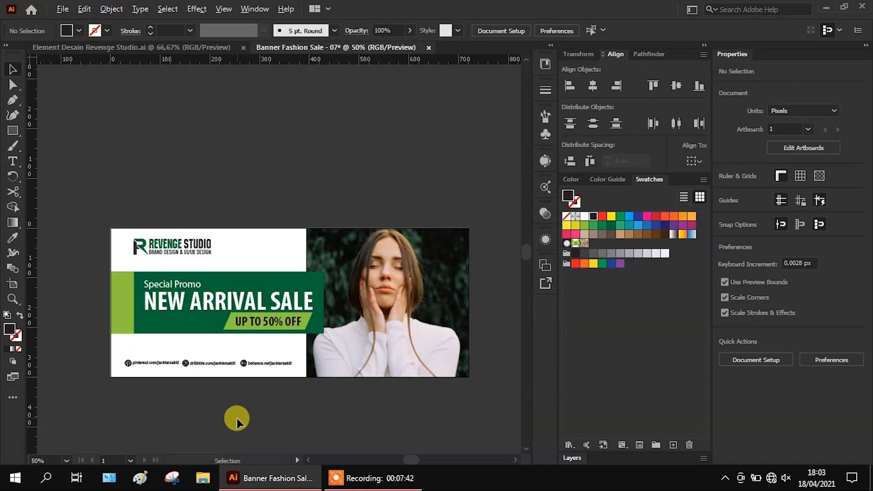
{"action": "scroll", "coordinate": [237, 418], "scroll_direction": "up", "scroll_amount": 1}
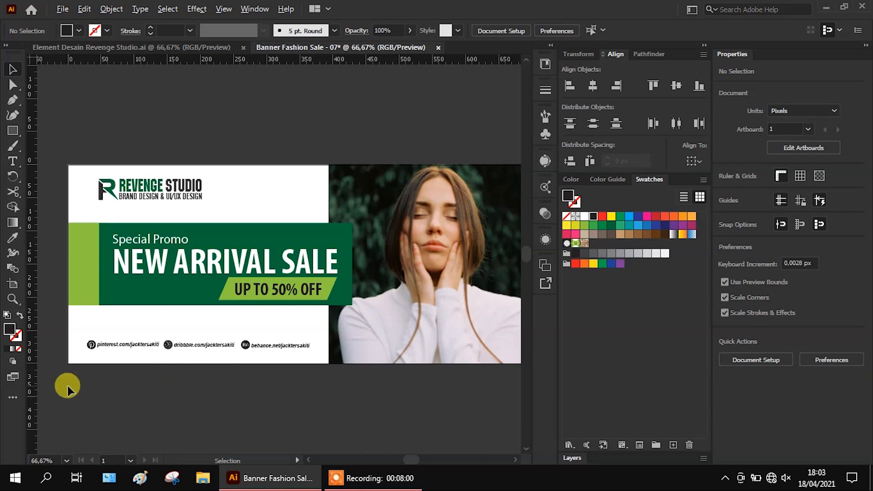
{"action": "scroll", "coordinate": [68, 386], "scroll_direction": "up", "scroll_amount": 1}
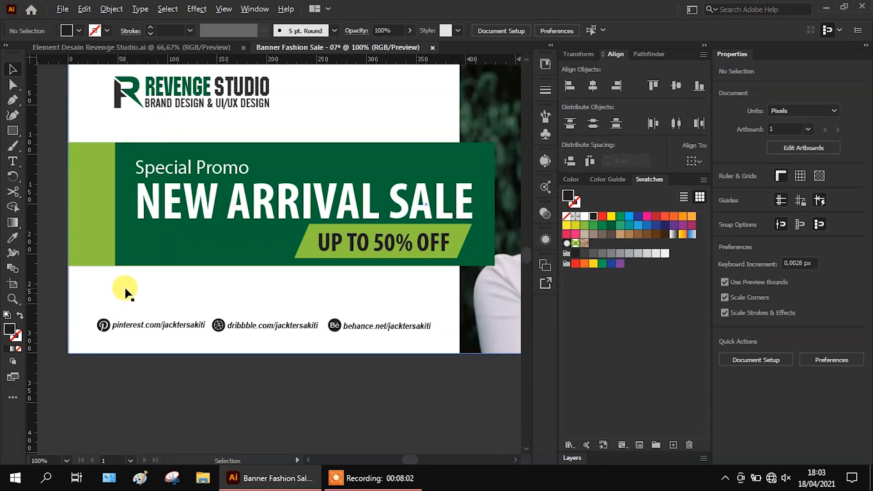
Step: Draw a rectangle about 116 by 26 px above the social links and round its corners fully into a pill-shaped button
{"action": "left_click", "coordinate": [12, 131]}
{"action": "left_click_drag", "start_coordinate": [184, 287], "coordinate": [299, 312]}
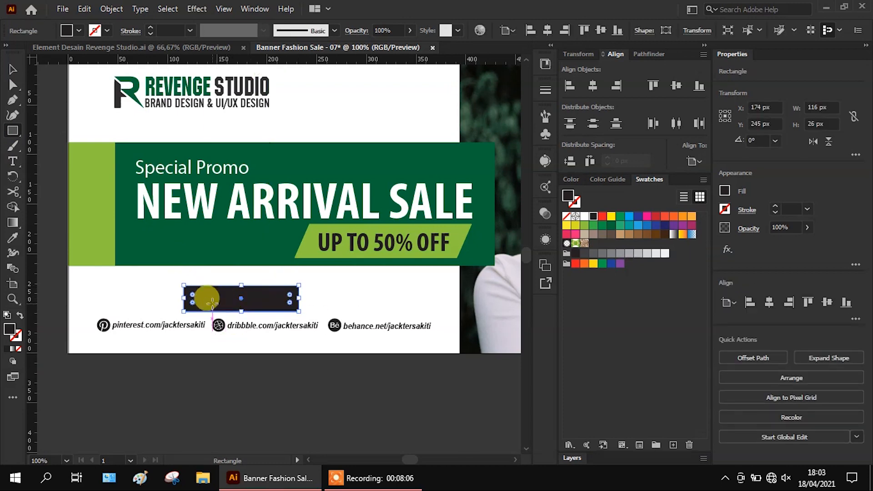
{"action": "left_click_drag", "start_coordinate": [193, 298], "coordinate": [199, 278]}
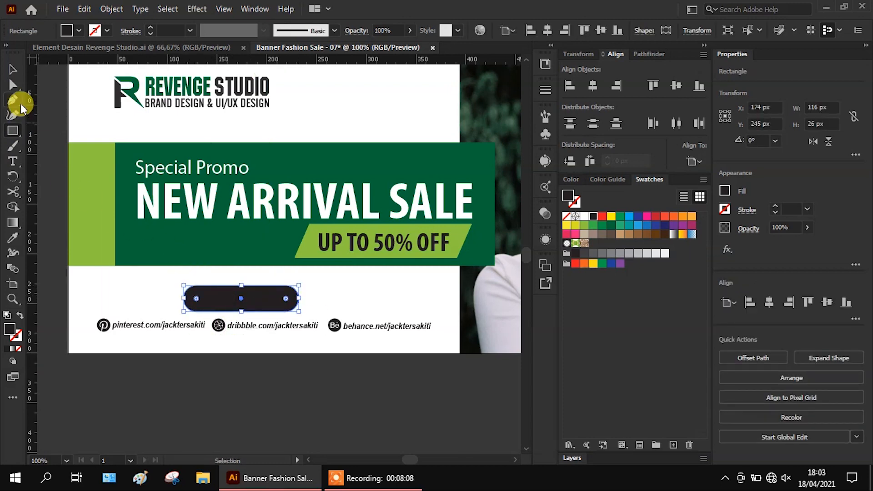
Step: Center the pill-shaped button above the social links and fill it with red
{"action": "left_click", "coordinate": [13, 70]}
{"action": "scroll", "coordinate": [150, 291], "scroll_direction": "up", "scroll_amount": 1}
{"action": "left_click_drag", "start_coordinate": [238, 302], "coordinate": [267, 301]}
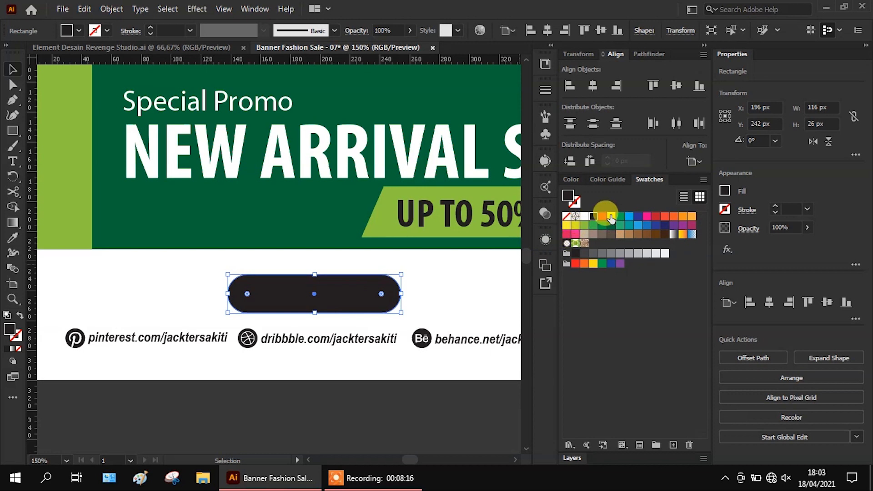
{"action": "left_click", "coordinate": [656, 216]}
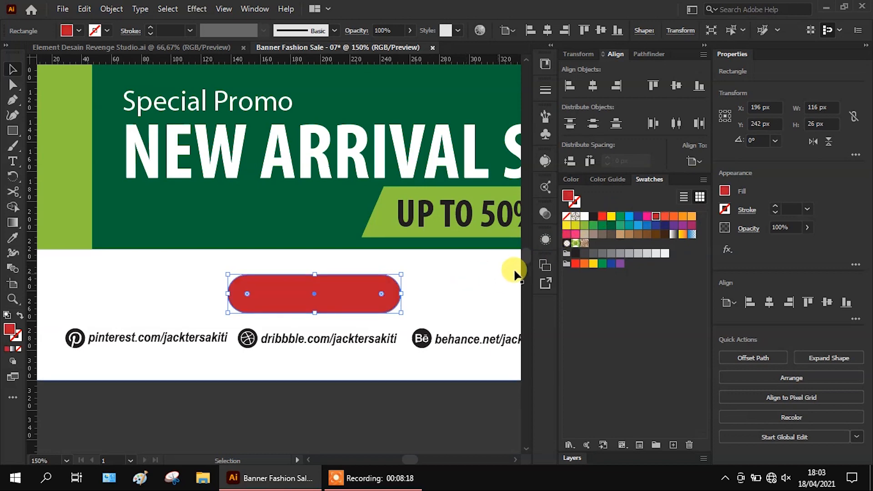
{"action": "left_click", "coordinate": [493, 265]}
{"action": "scroll", "coordinate": [287, 333], "scroll_direction": "down", "scroll_amount": 2}
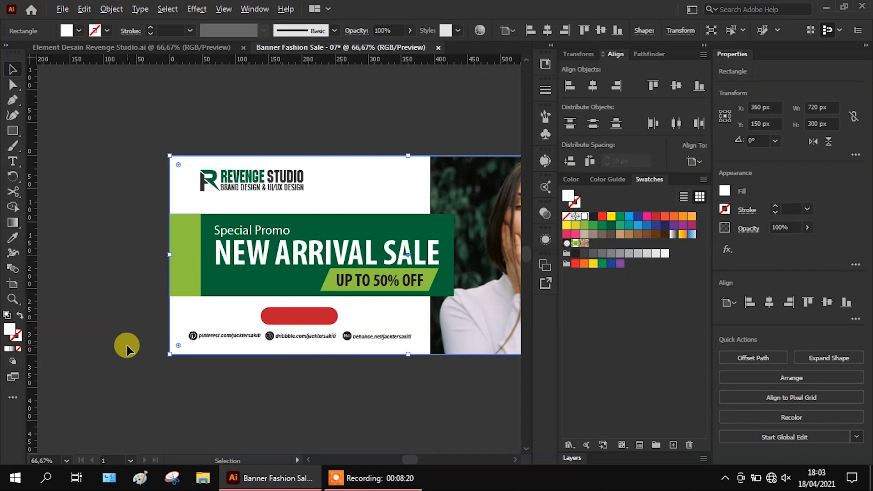
Step: Duplicate the "UP TO 50% OFF" text onto the red button and change the copy's wording to "Shop Now"
{"action": "scroll", "coordinate": [128, 347], "scroll_direction": "down", "scroll_amount": 2}
{"action": "scroll", "coordinate": [175, 335], "scroll_direction": "up", "scroll_amount": 2}
{"action": "scroll", "coordinate": [177, 327], "scroll_direction": "up", "scroll_amount": 2}
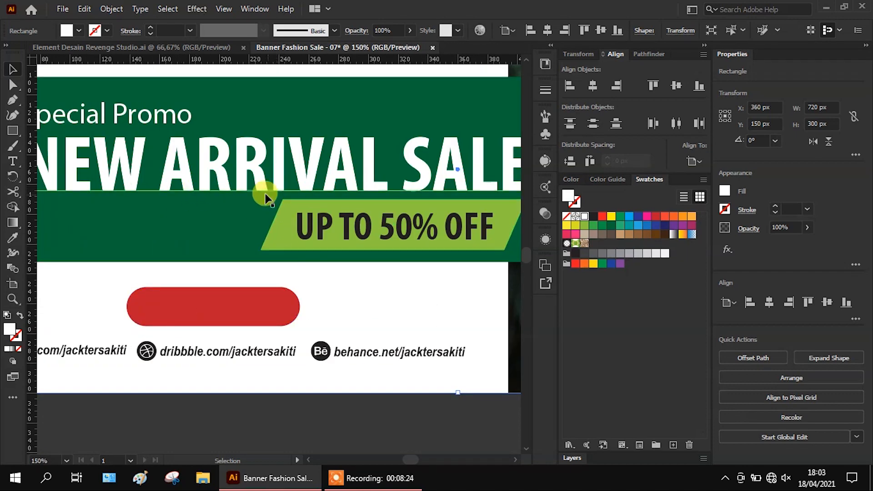
{"action": "left_click", "coordinate": [346, 231]}
{"action": "key", "text": "ctrl+c"}
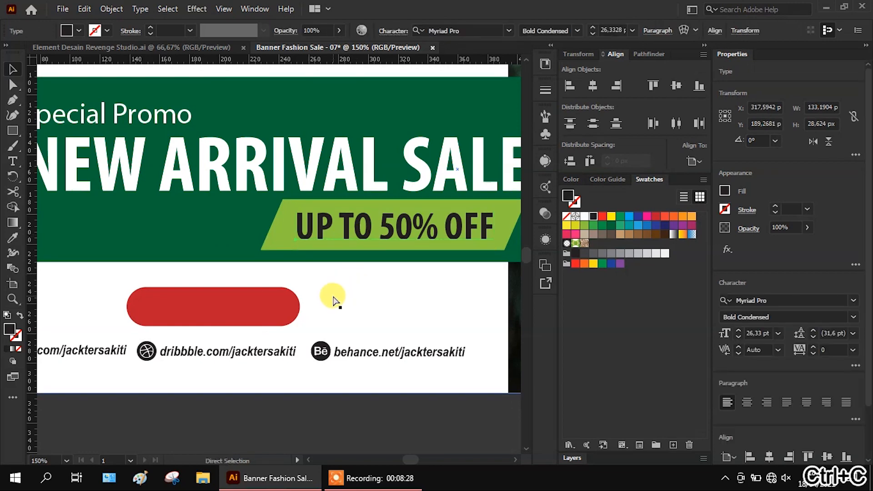
{"action": "key", "text": "ctrl+shift+v"}
{"action": "left_click_drag", "start_coordinate": [360, 233], "coordinate": [226, 319]}
{"action": "double_click", "coordinate": [226, 320]}
{"action": "key", "text": "ctrl+a"}
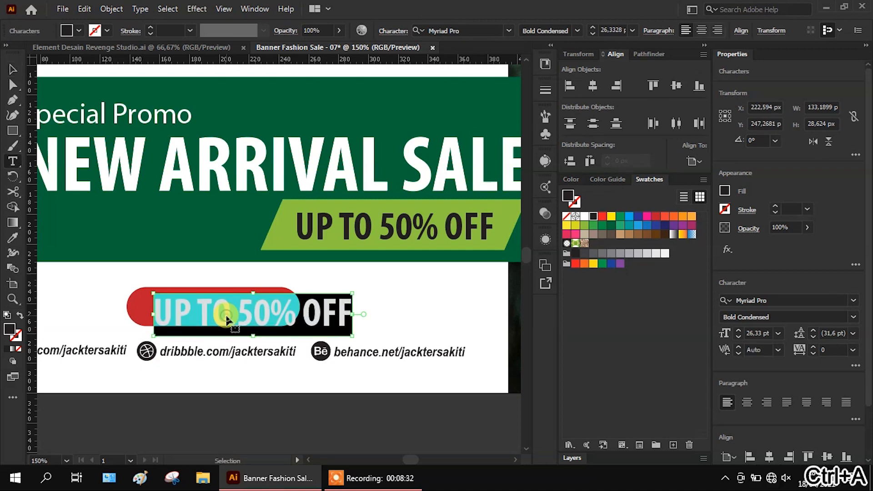
{"action": "type", "text": "Shot"}
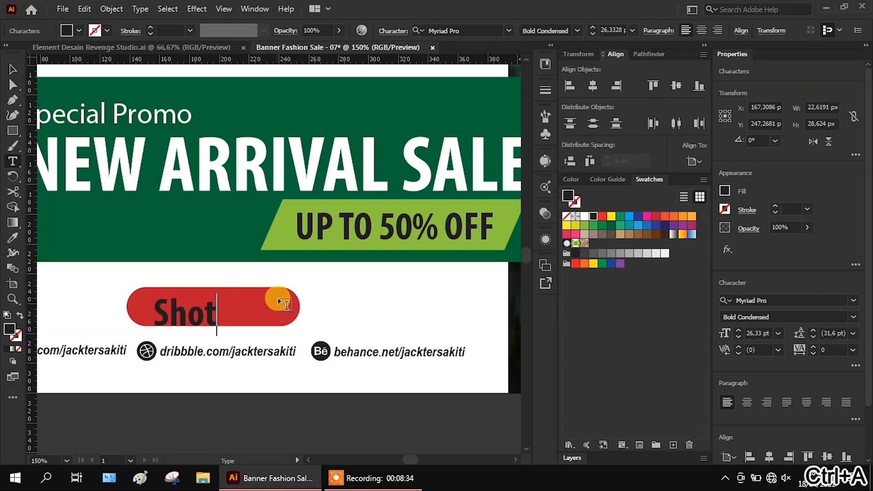
{"action": "key", "text": "BackSpace"}
{"action": "type", "text": "p Now"}
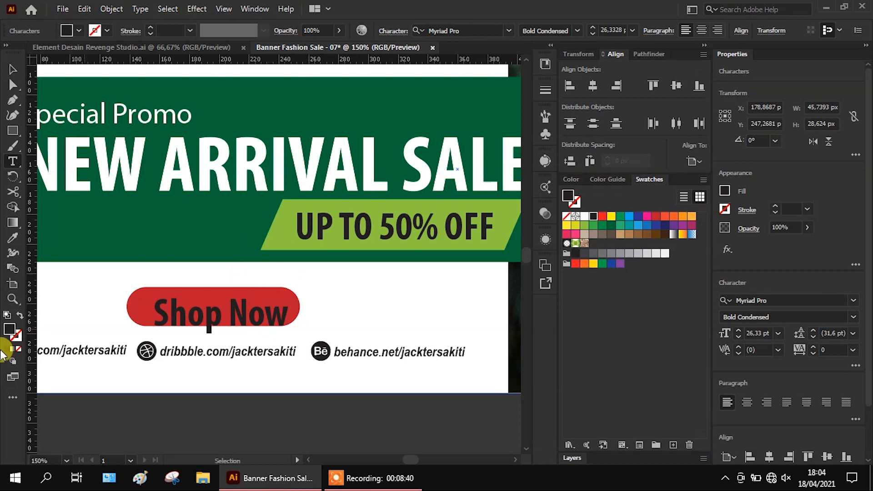
Step: Color the "Shop Now" text white and set its font style to Semibold
{"action": "left_click", "coordinate": [15, 85]}
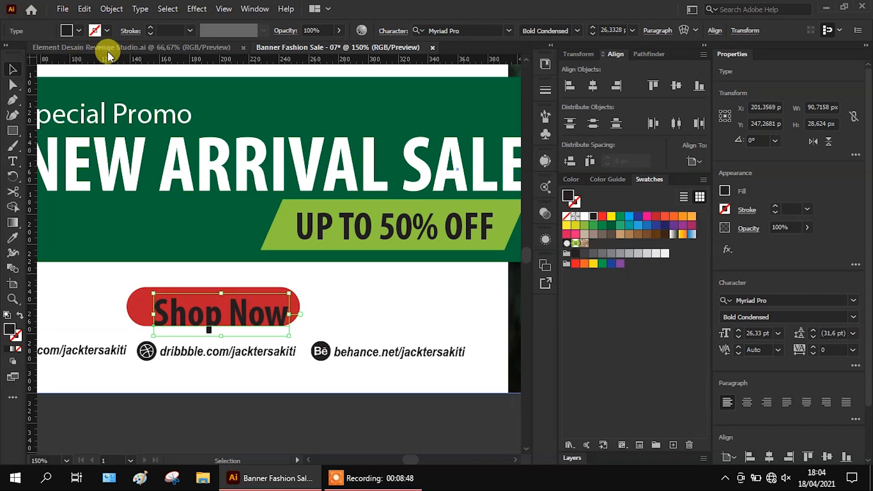
{"action": "left_click", "coordinate": [585, 217]}
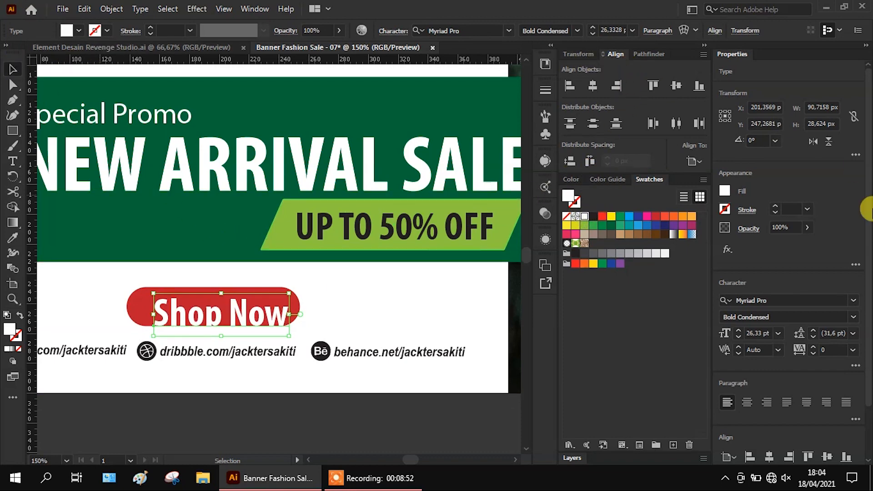
{"action": "left_click", "coordinate": [853, 317]}
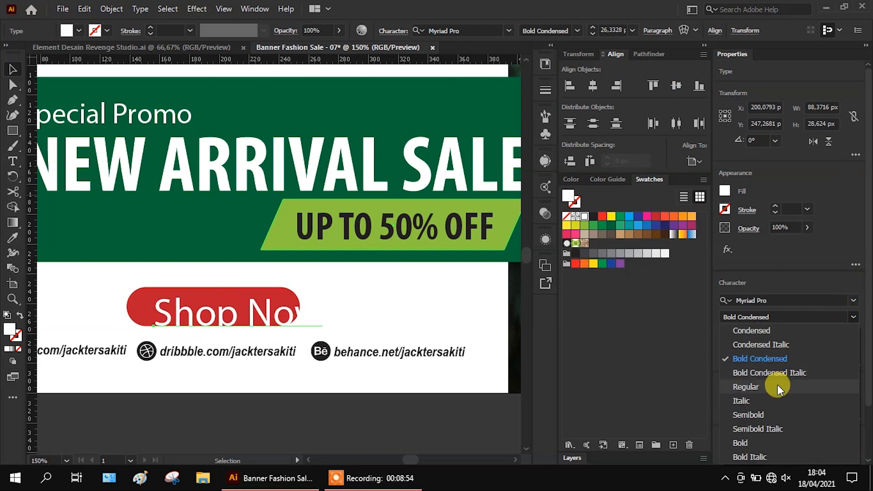
{"action": "left_click", "coordinate": [763, 414]}
Step: Shrink the "Shop Now" text to fit inside the red button and center it there
{"action": "left_click_drag", "start_coordinate": [327, 337], "coordinate": [288, 318]}
{"action": "scroll", "coordinate": [189, 332], "scroll_direction": "up", "scroll_amount": 2}
{"action": "left_click_drag", "start_coordinate": [191, 299], "coordinate": [179, 302]}
{"action": "scroll", "coordinate": [179, 302], "scroll_direction": "down", "scroll_amount": 3}
{"action": "left_click", "coordinate": [331, 280]}
{"action": "scroll", "coordinate": [132, 357], "scroll_direction": "down", "scroll_amount": 1}
{"action": "left_click", "coordinate": [190, 387]}
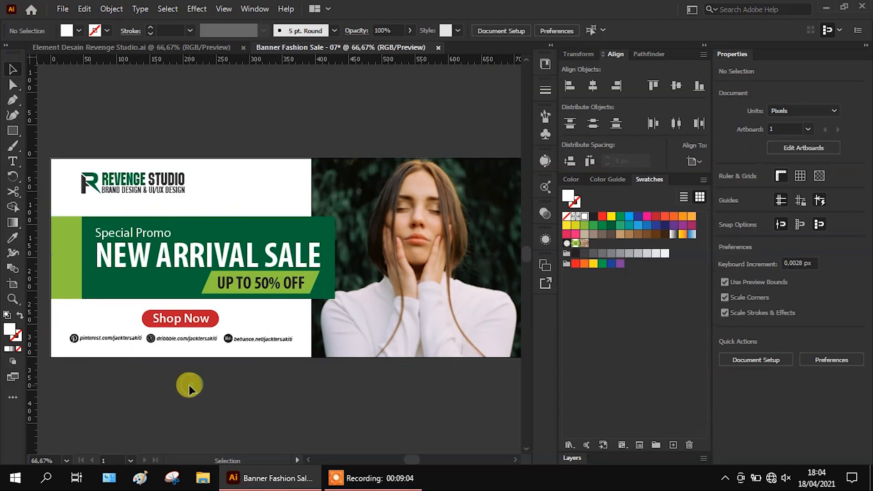
Step: Duplicate the "Special Promo" text onto the lower part of the model photo and give the copy the band's dark green color
{"action": "scroll", "coordinate": [122, 358], "scroll_direction": "down", "scroll_amount": 1}
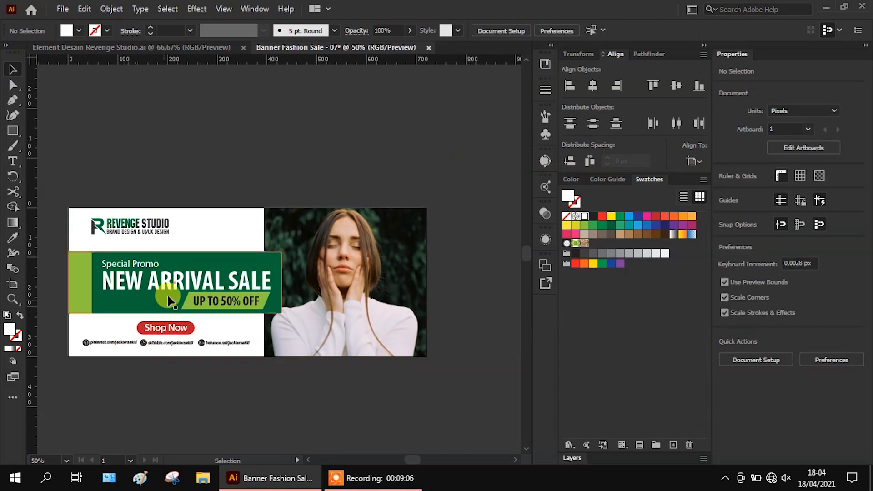
{"action": "left_click_drag", "start_coordinate": [132, 263], "coordinate": [345, 350]}
{"action": "scroll", "coordinate": [349, 364], "scroll_direction": "up", "scroll_amount": 2}
{"action": "scroll", "coordinate": [348, 363], "scroll_direction": "up", "scroll_amount": 1}
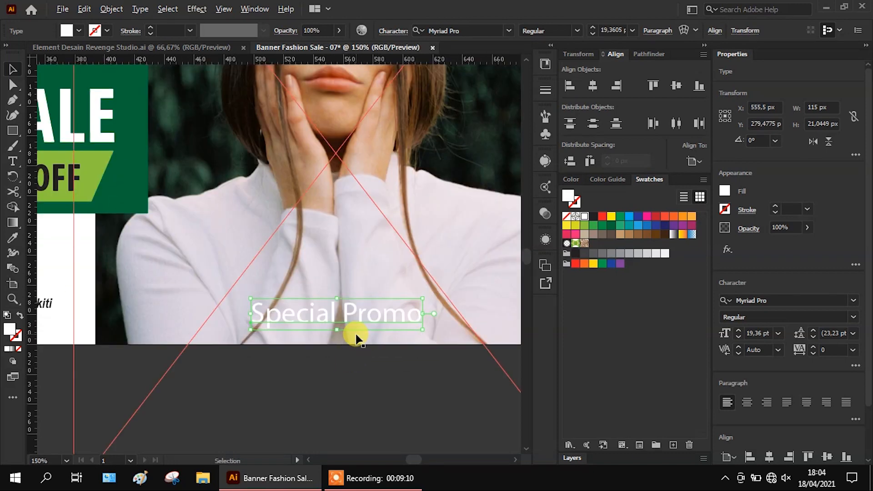
{"action": "left_click", "coordinate": [13, 238]}
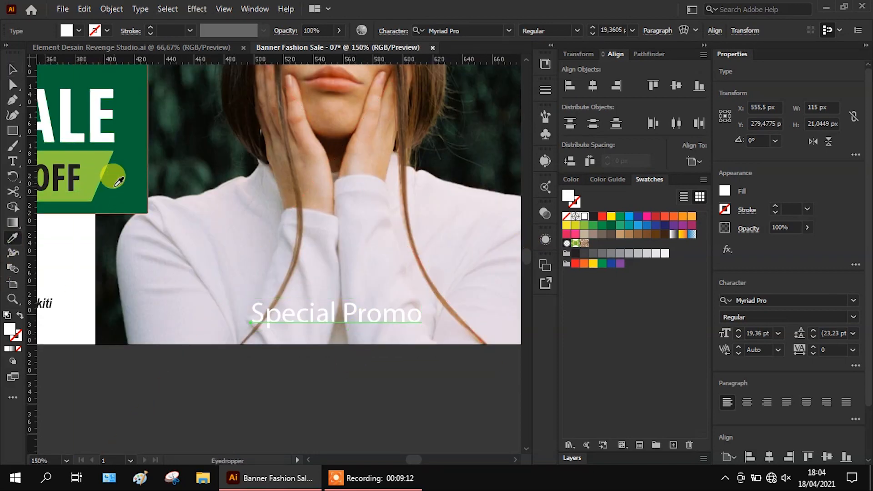
{"action": "left_click", "coordinate": [100, 181]}
{"action": "left_click", "coordinate": [12, 69]}
{"action": "left_click", "coordinate": [348, 318]}
{"action": "double_click", "coordinate": [348, 317]}
{"action": "key", "text": "ctrl+a"}
{"action": "type", "text": "W"}
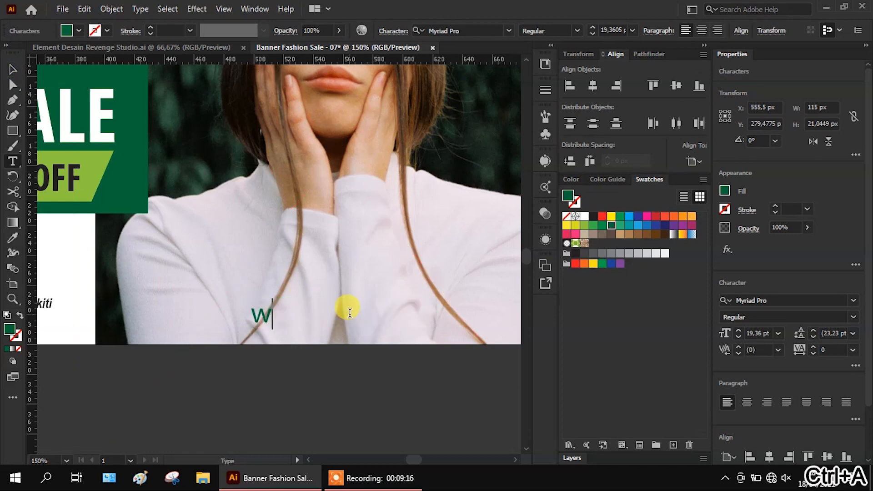
{"action": "type", "text": "ww.jacktersakiti.com"}
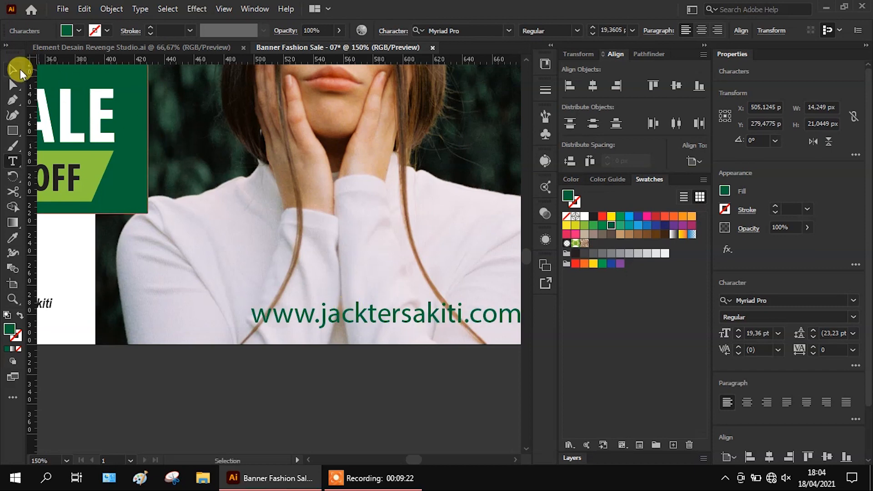
{"action": "left_click", "coordinate": [12, 69]}
Step: Move the website address to the middle of the model photo, just above its lower edge
{"action": "left_click", "coordinate": [146, 394]}
{"action": "scroll", "coordinate": [146, 394], "scroll_direction": "down", "scroll_amount": 1}
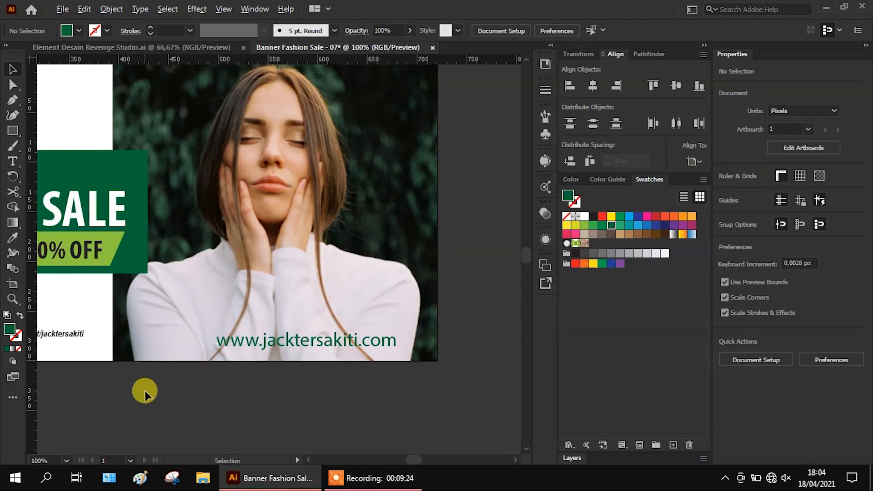
{"action": "left_click_drag", "start_coordinate": [319, 342], "coordinate": [296, 354]}
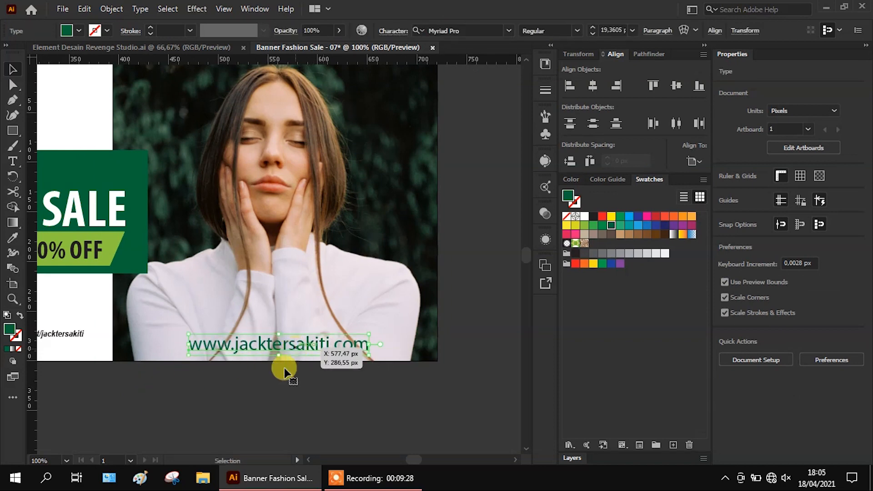
{"action": "left_click", "coordinate": [267, 403]}
{"action": "scroll", "coordinate": [440, 399], "scroll_direction": "down", "scroll_amount": 2}
{"action": "scroll", "coordinate": [312, 425], "scroll_direction": "up", "scroll_amount": 1}
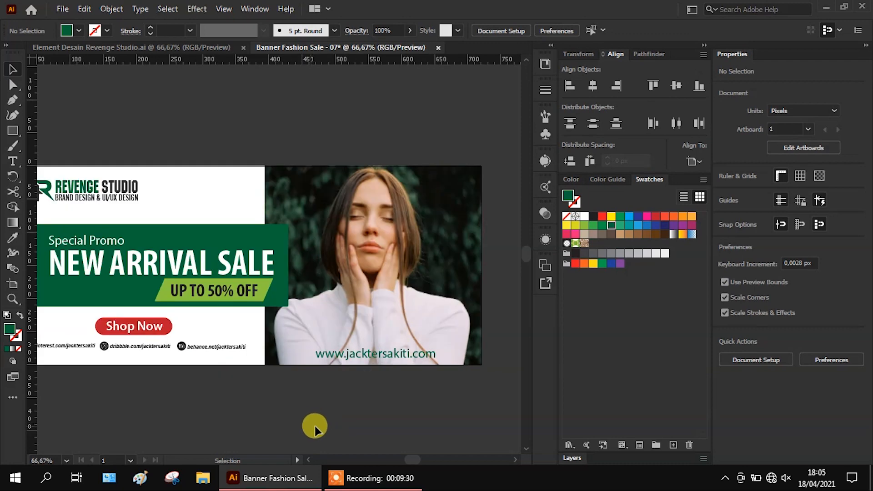
{"action": "scroll", "coordinate": [337, 423], "scroll_direction": "down", "scroll_amount": 1}
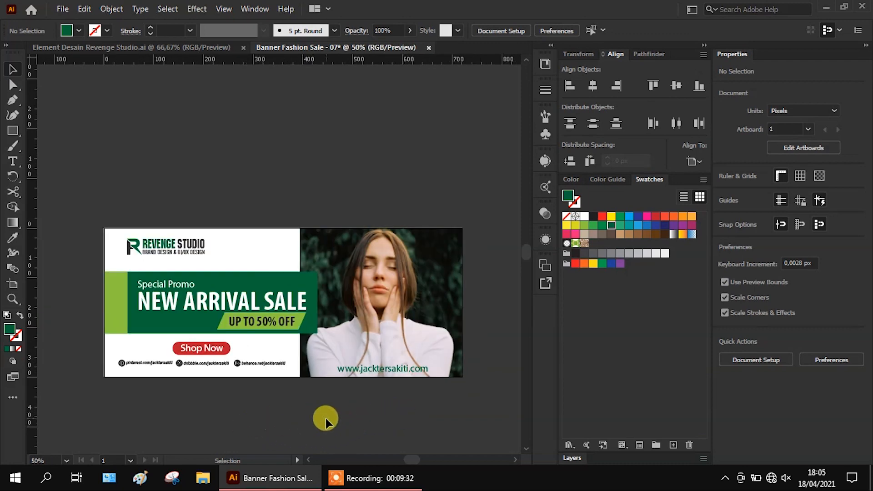
Step: Save the banner as "Banner Fashion Sale - 07.ai" in the Banner Fashion Sale folder under Desain Banner & Ads (Web Element)
{"action": "left_click", "coordinate": [60, 11]}
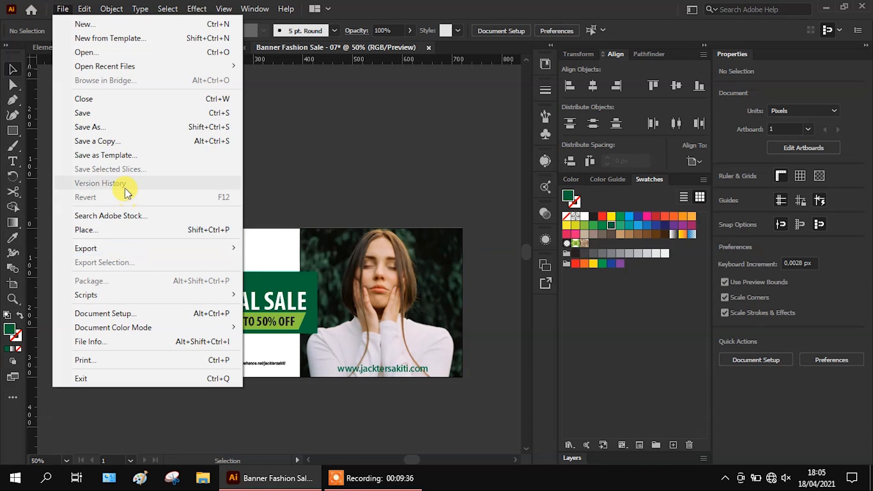
{"action": "left_click", "coordinate": [136, 127]}
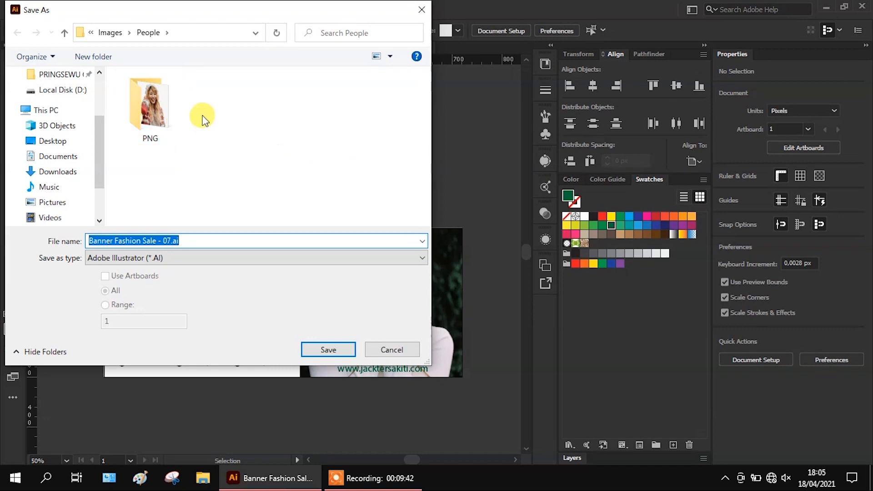
{"action": "scroll", "coordinate": [79, 156], "scroll_direction": "up", "scroll_amount": 1}
{"action": "scroll", "coordinate": [79, 156], "scroll_direction": "up", "scroll_amount": 1}
{"action": "left_click", "coordinate": [64, 89]}
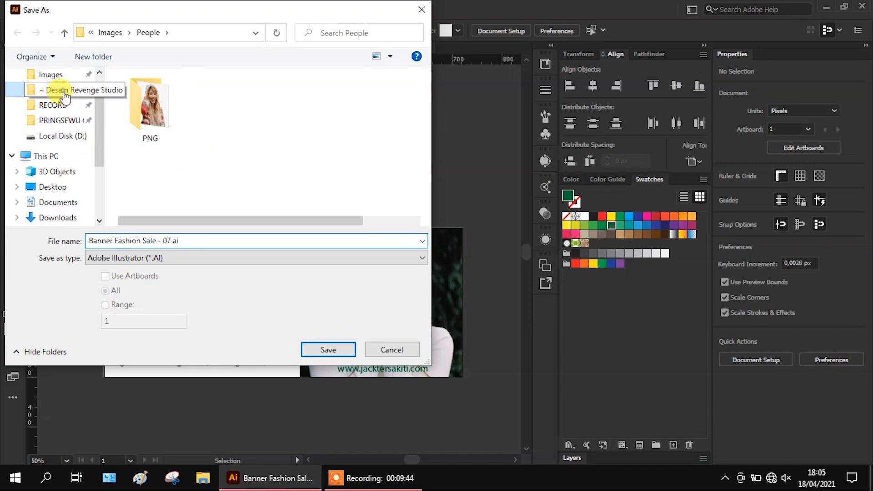
{"action": "double_click", "coordinate": [197, 107]}
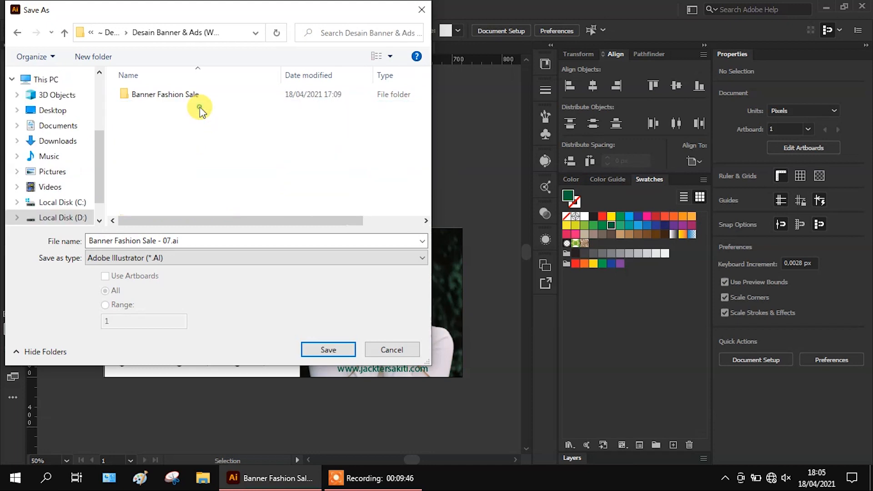
{"action": "double_click", "coordinate": [193, 99]}
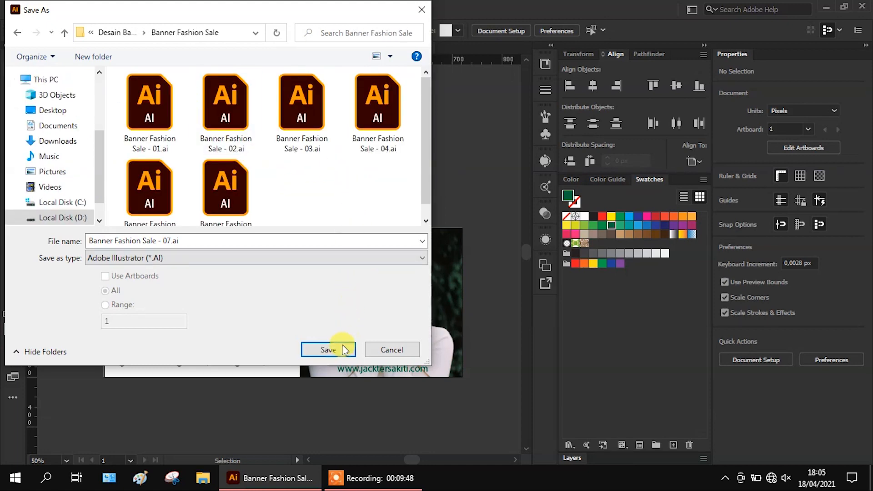
{"action": "left_click", "coordinate": [329, 350]}
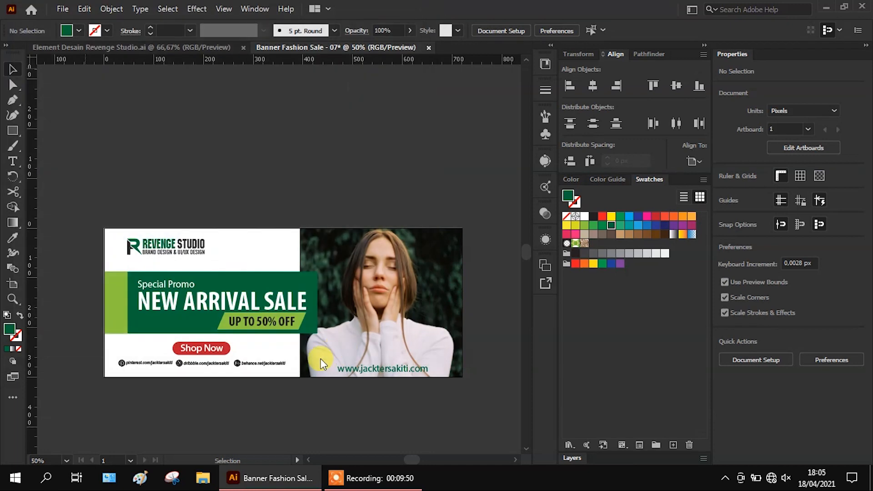
{"action": "left_click", "coordinate": [508, 415]}
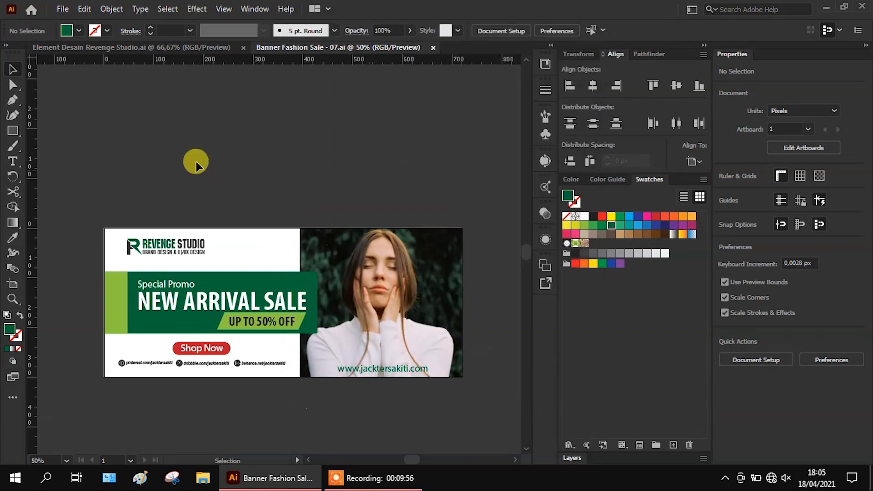
Step: Export the banner as "Banner Fashion Sale - 07.png" at High (300 ppi) with a transparent background
{"action": "left_click", "coordinate": [59, 9]}
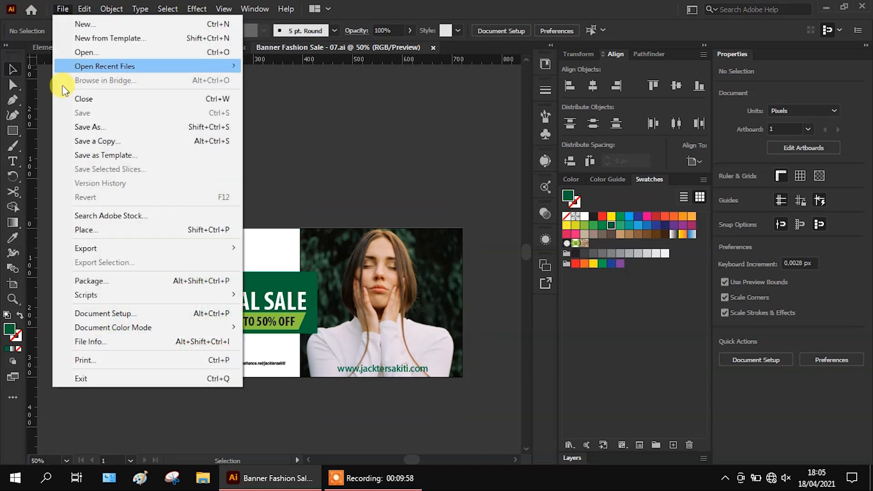
{"action": "mouse_move", "coordinate": [134, 253]}
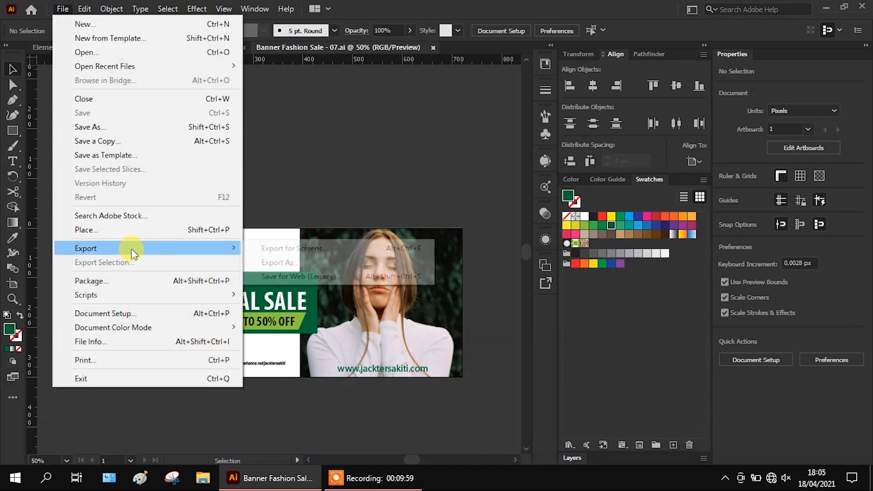
{"action": "left_click", "coordinate": [296, 263]}
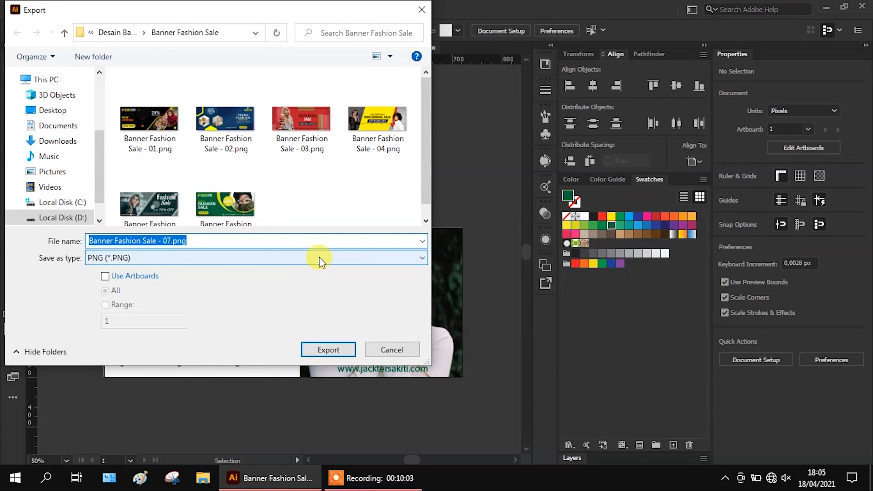
{"action": "left_click", "coordinate": [327, 348]}
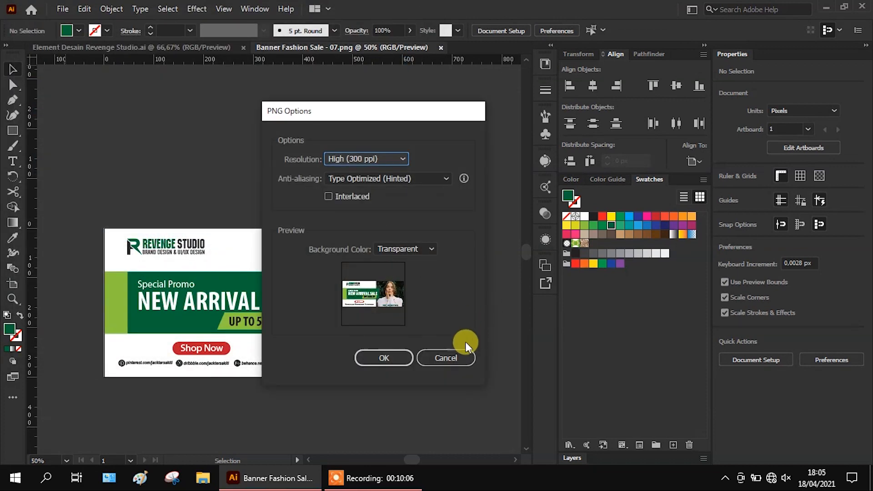
{"action": "left_click", "coordinate": [392, 356]}
{"action": "left_click", "coordinate": [451, 334]}
{"action": "left_click", "coordinate": [255, 448]}
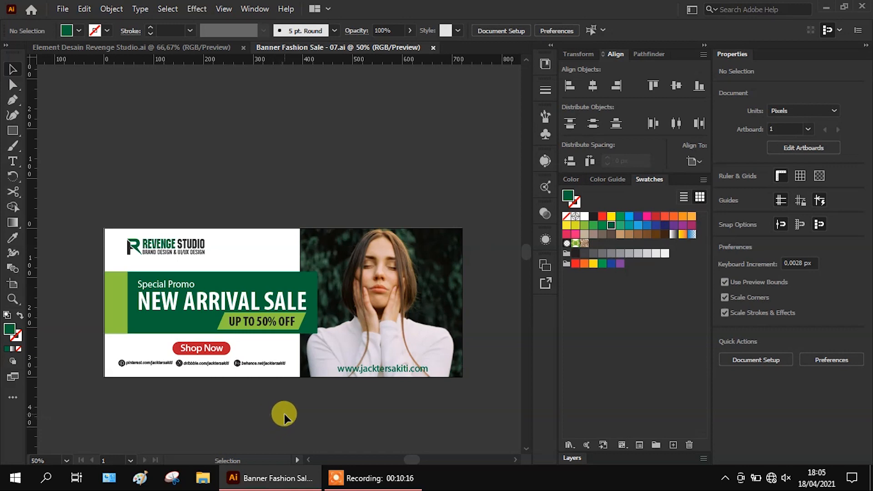
Step: Switch to File Explorer, go to the Banner Fashion Sale folder and open "Banner Fashion Sale - 07.png" to check the export
{"action": "left_click", "coordinate": [203, 478]}
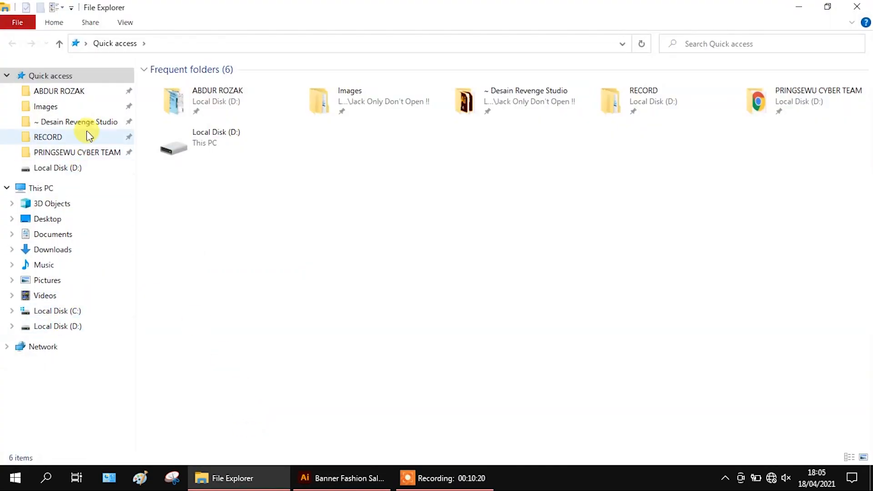
{"action": "left_click", "coordinate": [87, 124]}
{"action": "double_click", "coordinate": [239, 82]}
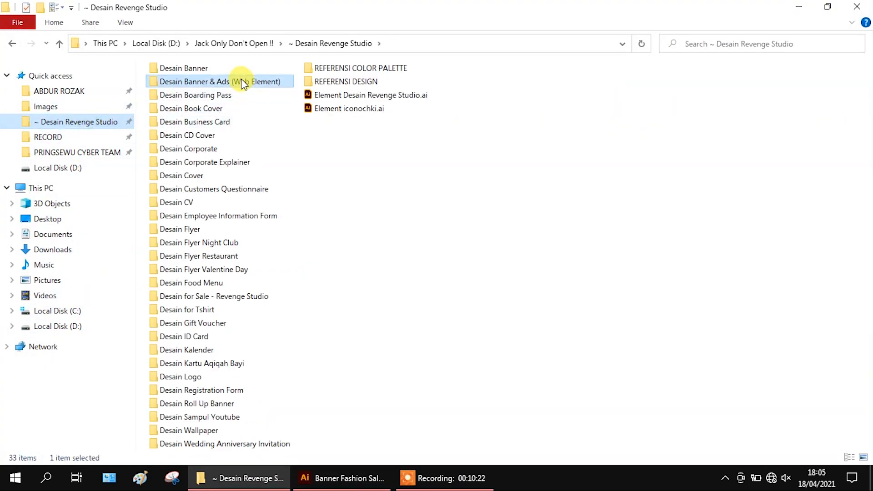
{"action": "double_click", "coordinate": [212, 86]}
{"action": "scroll", "coordinate": [418, 345], "scroll_direction": "down", "scroll_amount": 5}
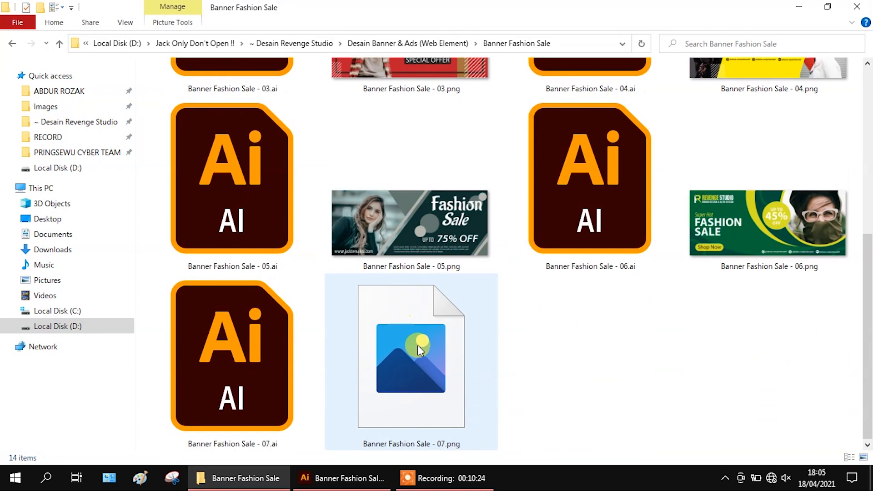
{"action": "left_click", "coordinate": [223, 400]}
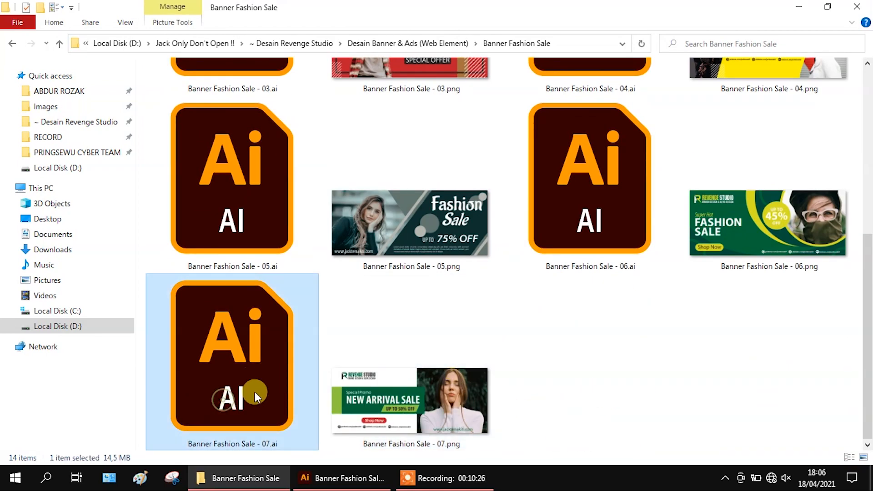
{"action": "double_click", "coordinate": [420, 402]}
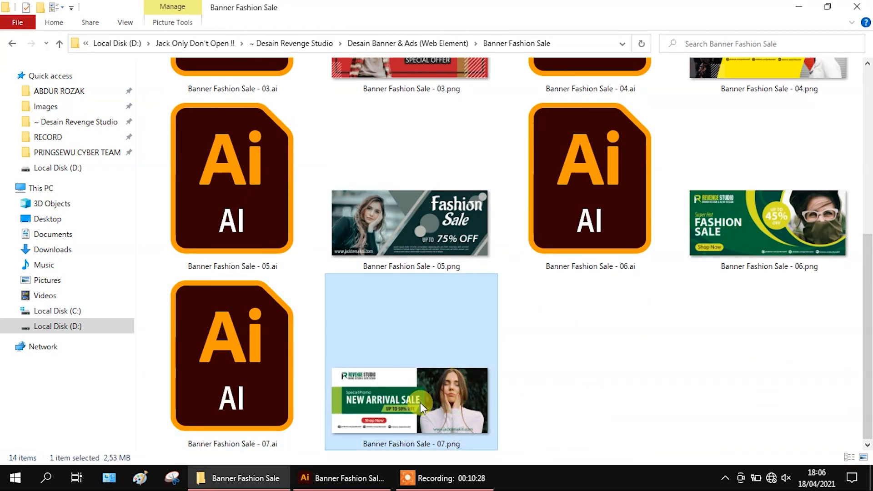